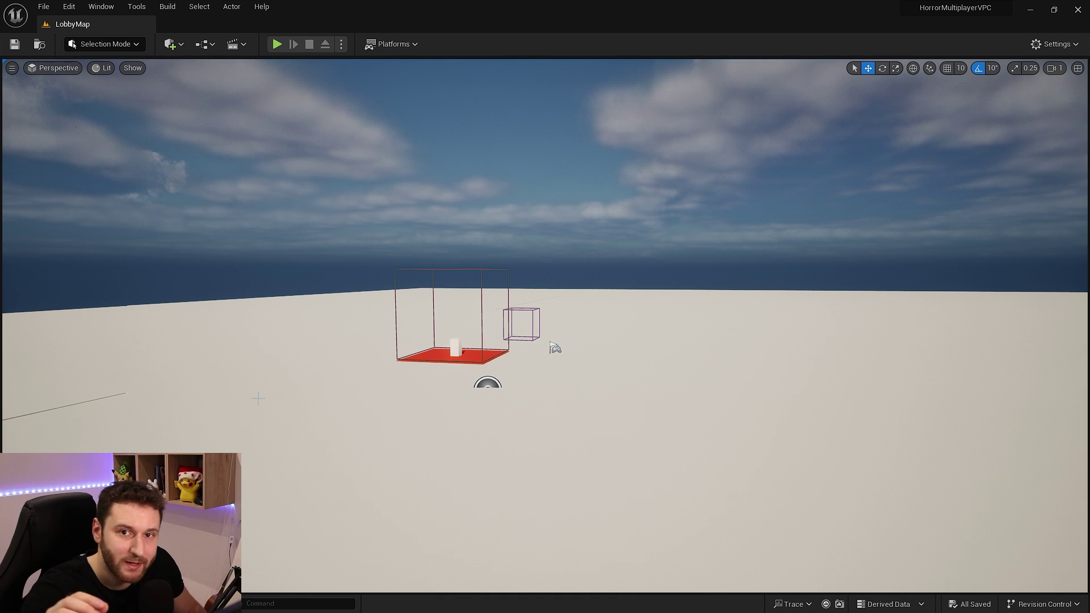
Create a Blendspaces folder inside Mannequins/Animations in the Content Drawer
key("ctrl+space")
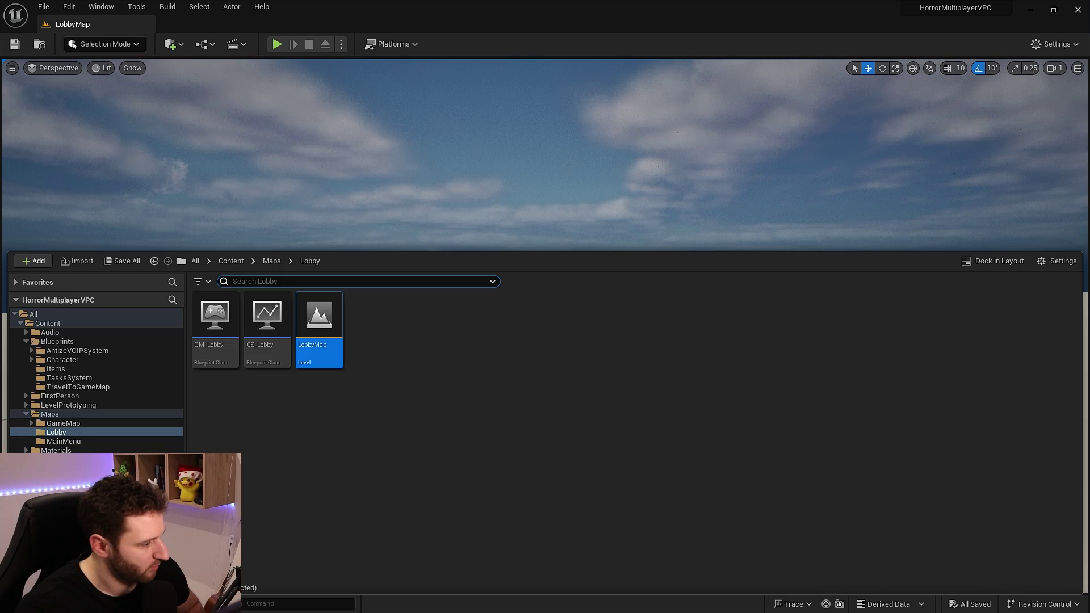
key("alt+Left")
double_click(215, 314)
left_click(286, 335)
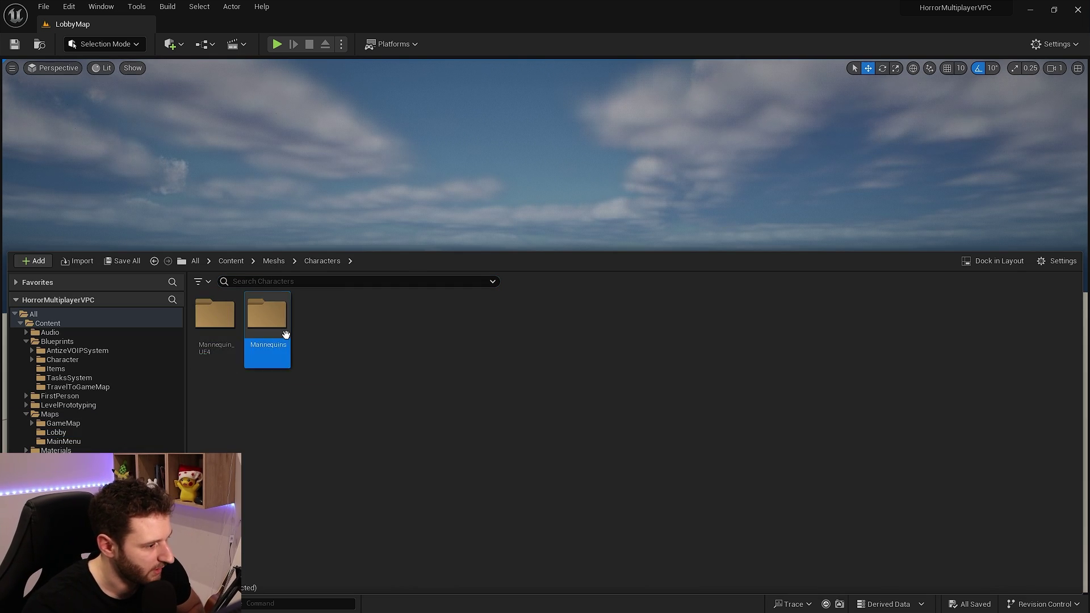
double_click(283, 332)
double_click(215, 314)
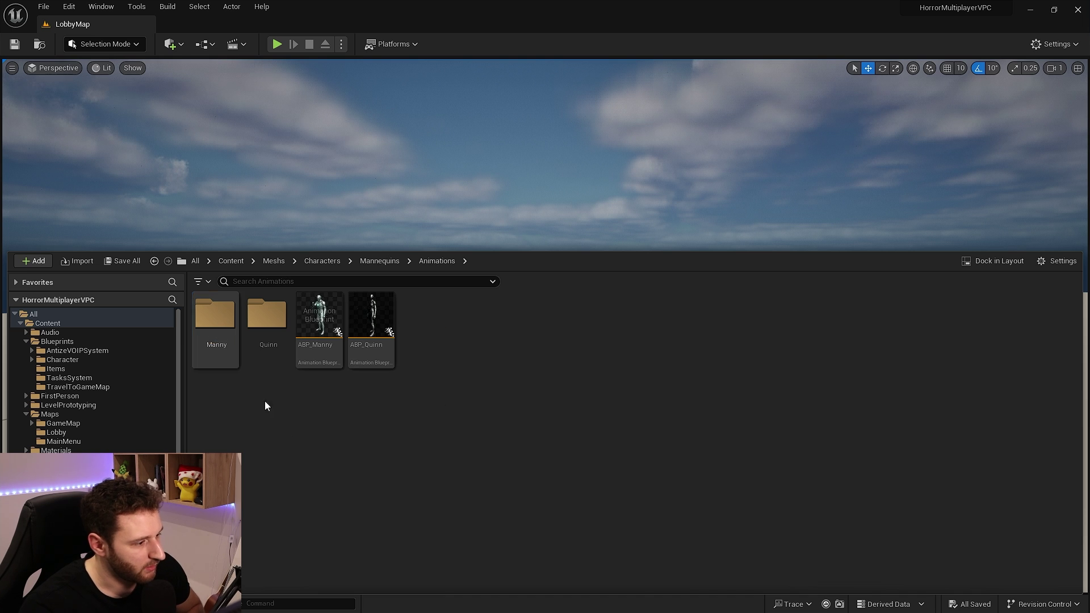
right_click(324, 425)
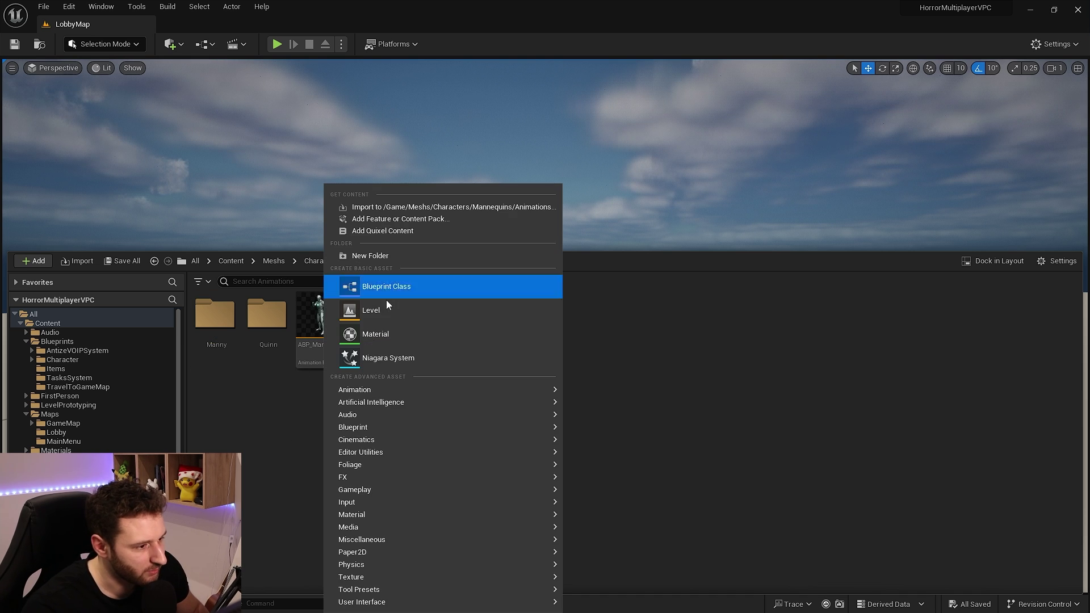
left_click(375, 256)
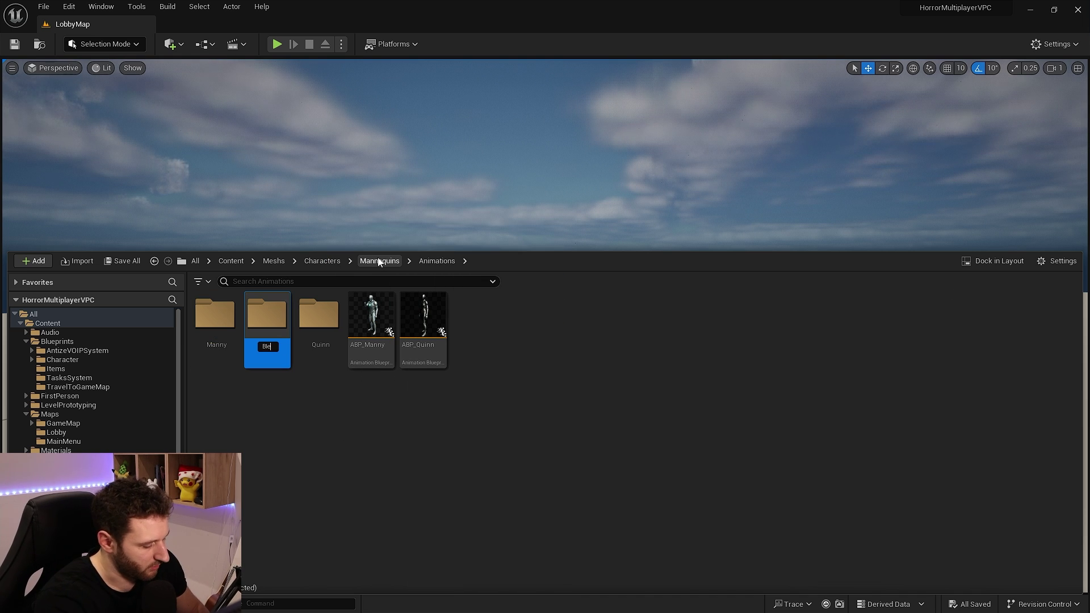
type("Blendspaces")
key("Return")
Add a legacy Blend Space 1D on SK_Mannequin named BS_WalkRun and open it
double_click(215, 315)
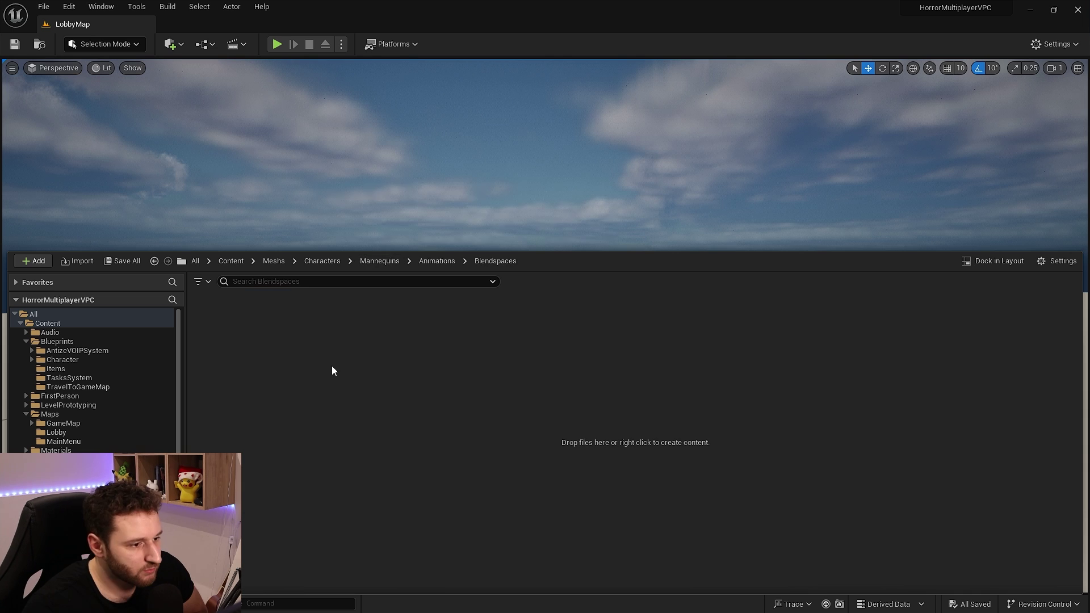
right_click(332, 365)
mouse_move(380, 576)
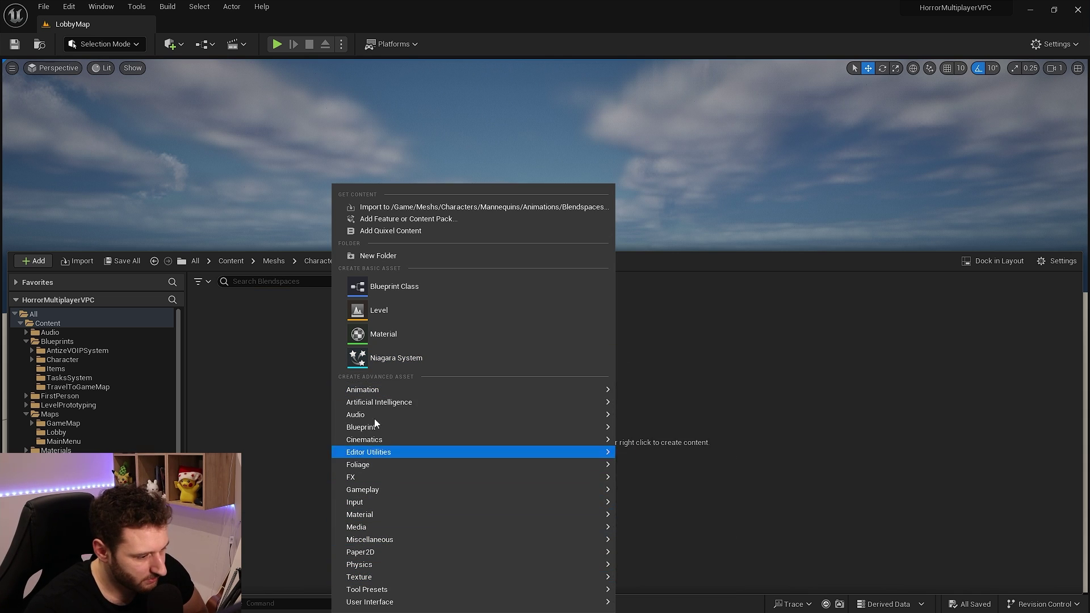
mouse_move(373, 392)
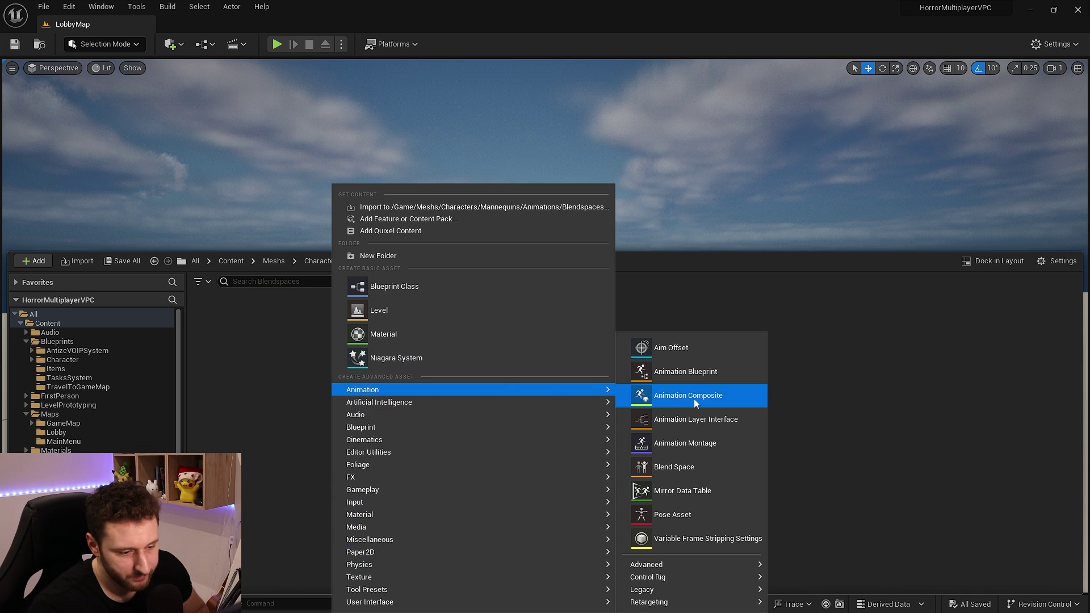
mouse_move(654, 593)
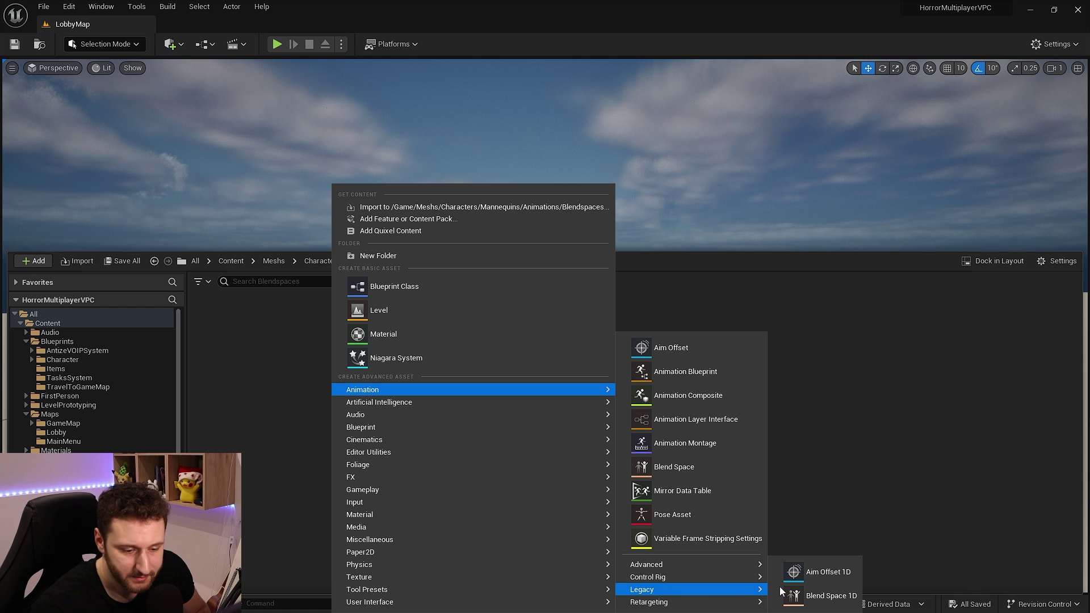
left_click(844, 602)
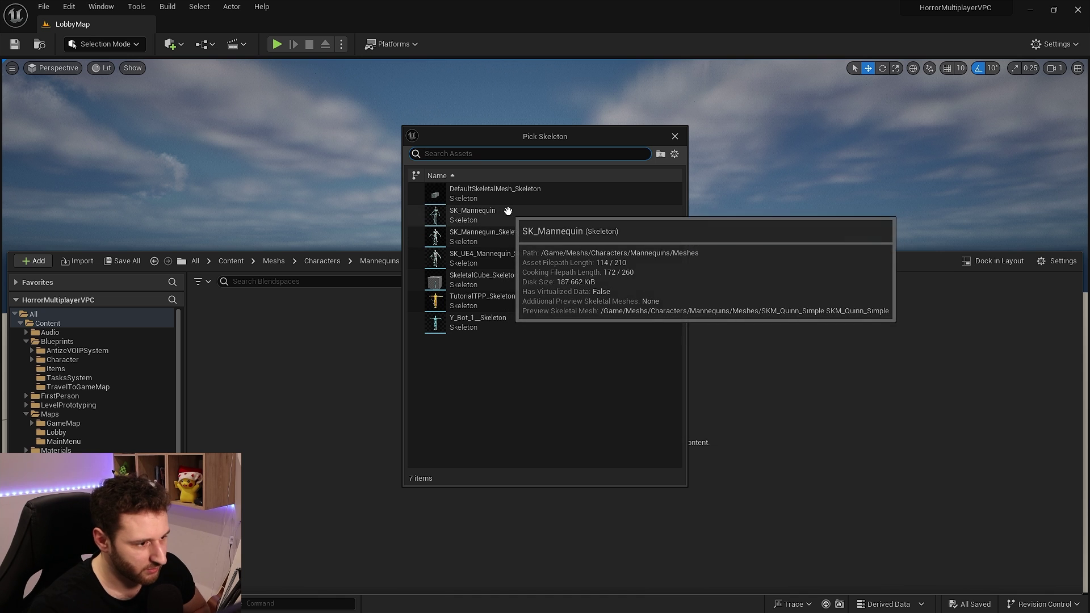
left_click(480, 219)
key("BackSpace")
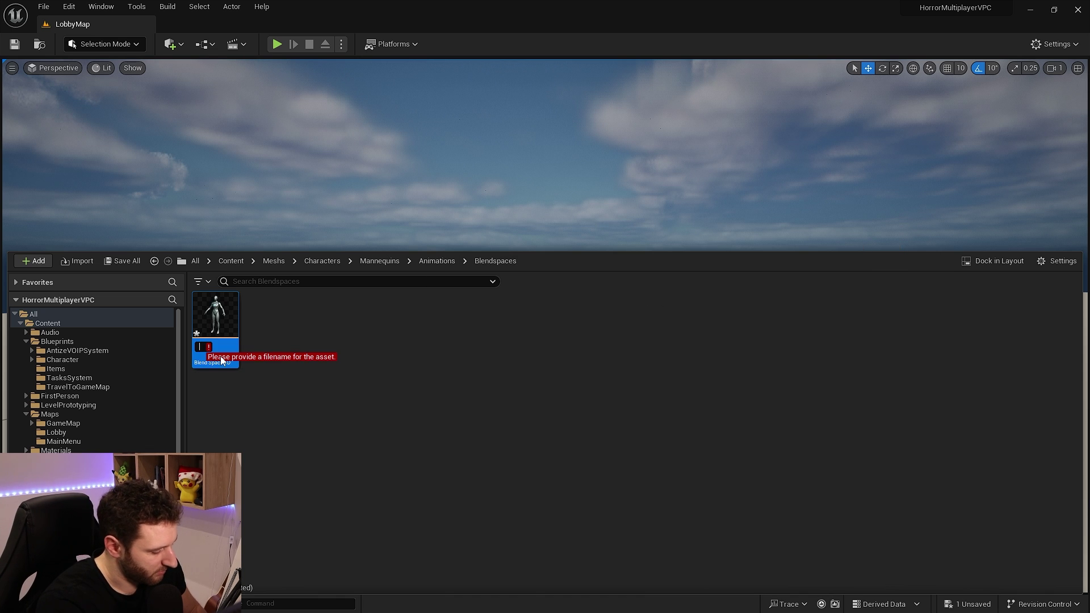
type("BS_")
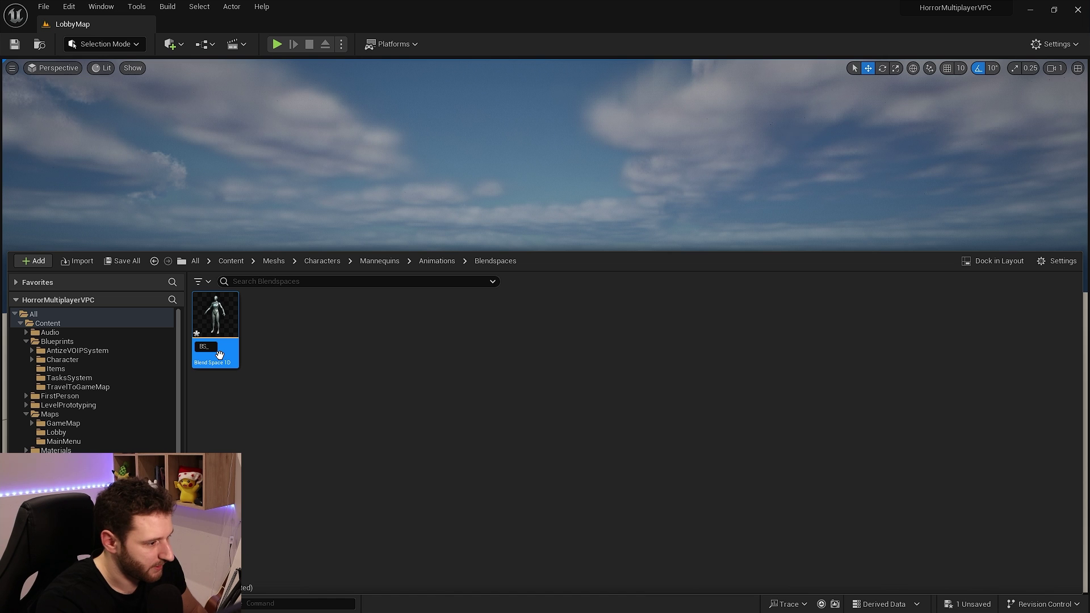
type("Walk")
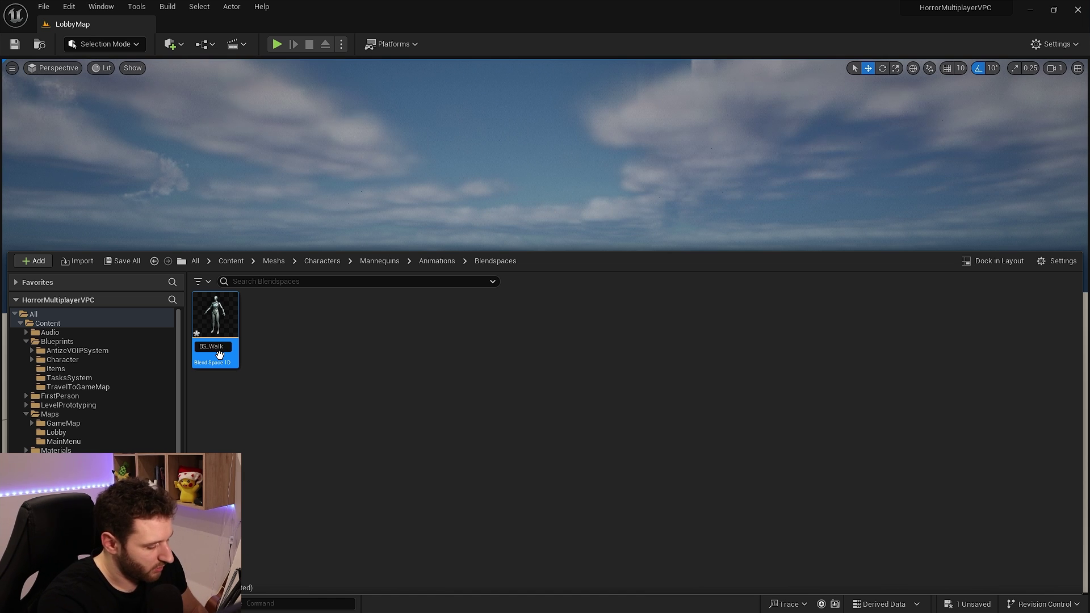
type("Run")
key("Return")
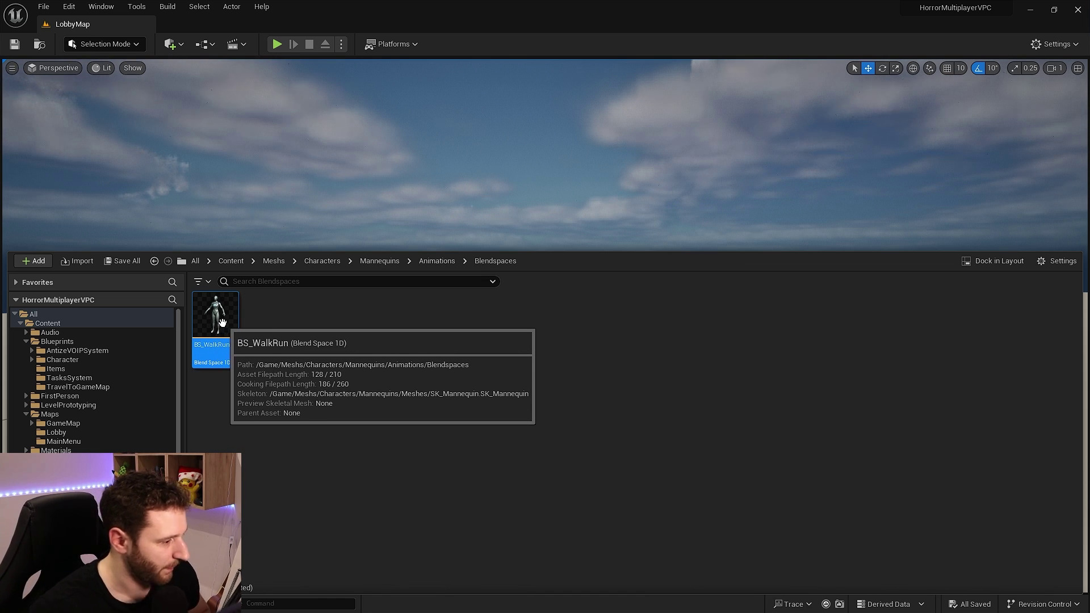
double_click(221, 325)
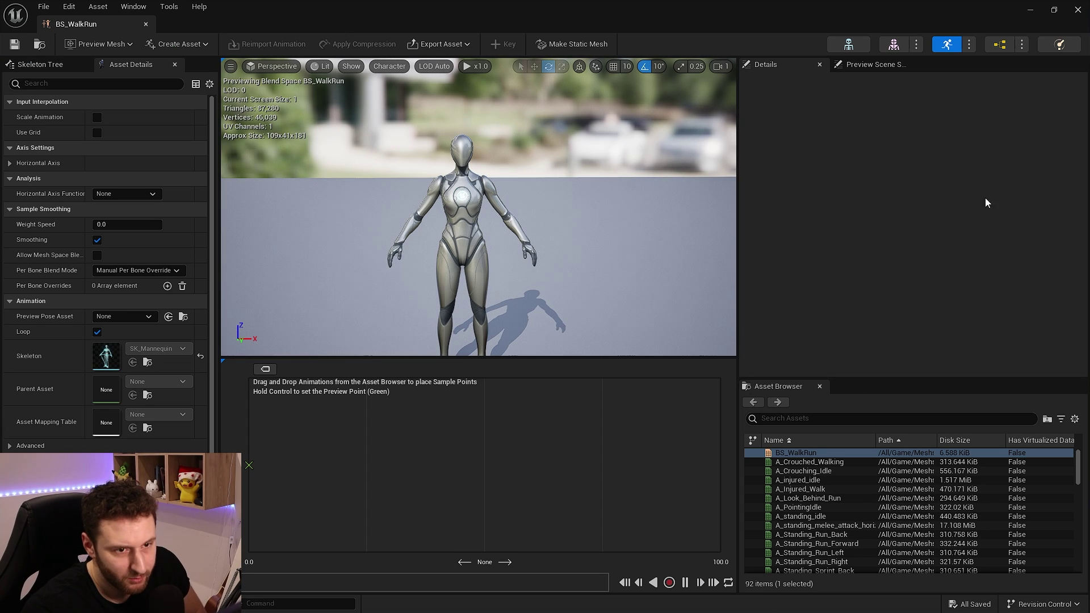
In Horizontal Axis settings, rename the axis to Speed and set Maximum Axis Value 400
left_click_drag(738, 256, 810, 256)
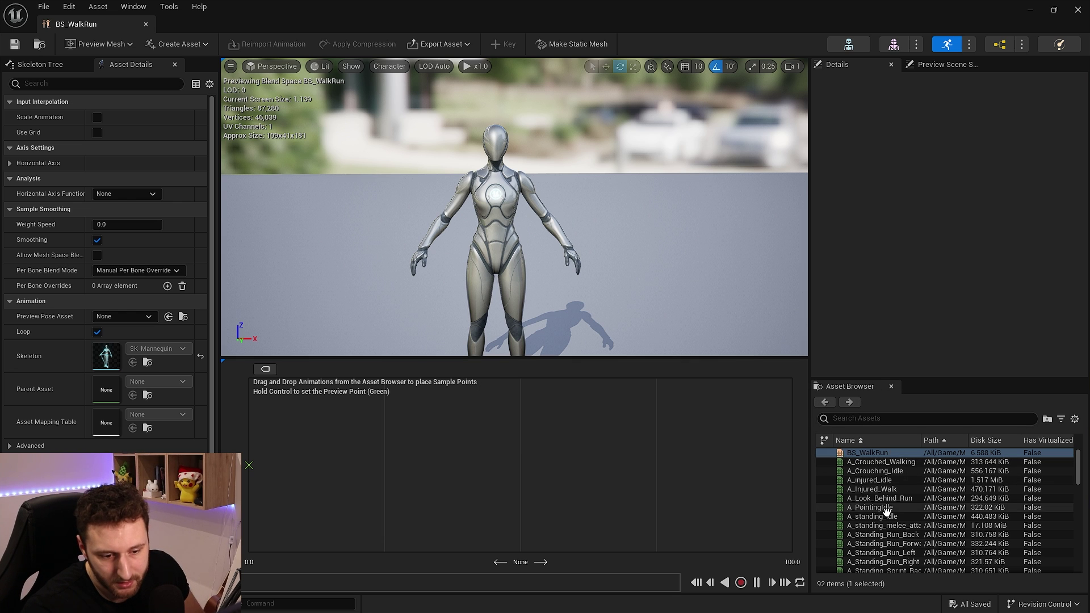
scroll(885, 511, "down", 6)
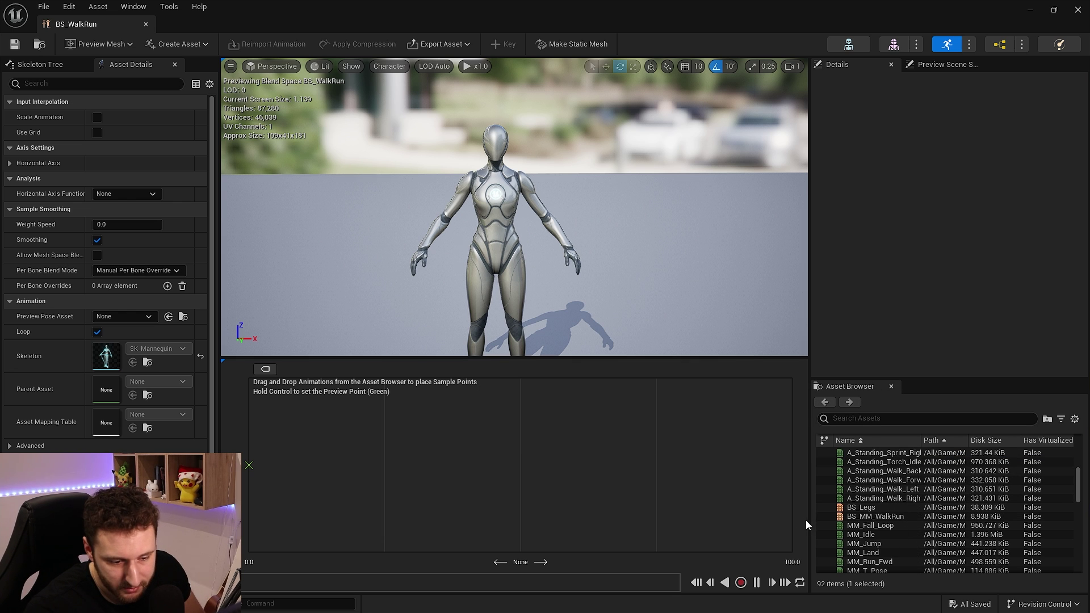
left_click_drag(809, 520, 770, 518)
scroll(850, 522, "down", 3)
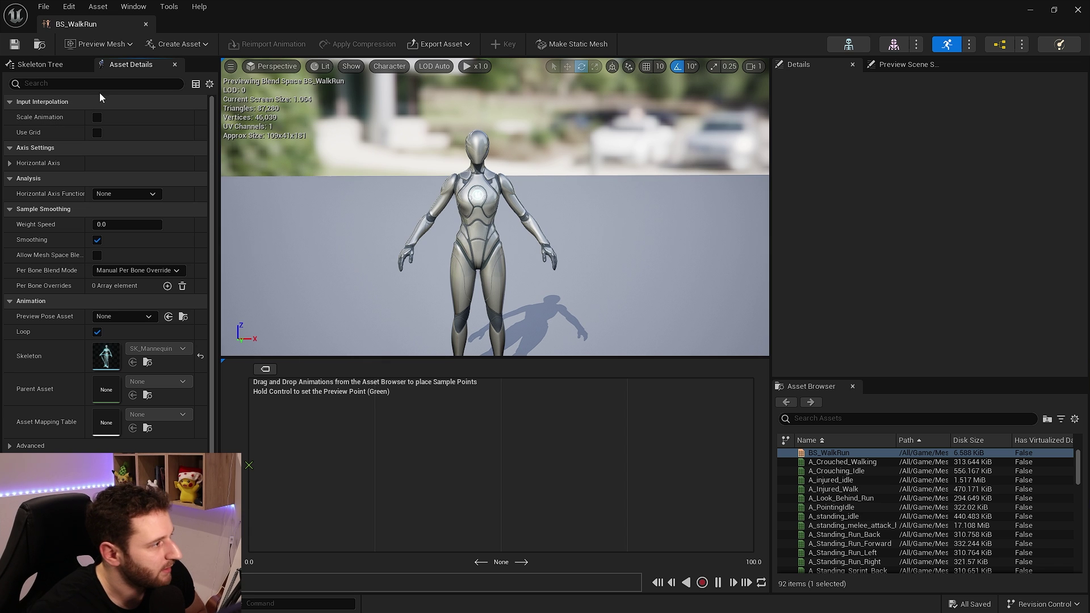
scroll(78, 214, "down", 1)
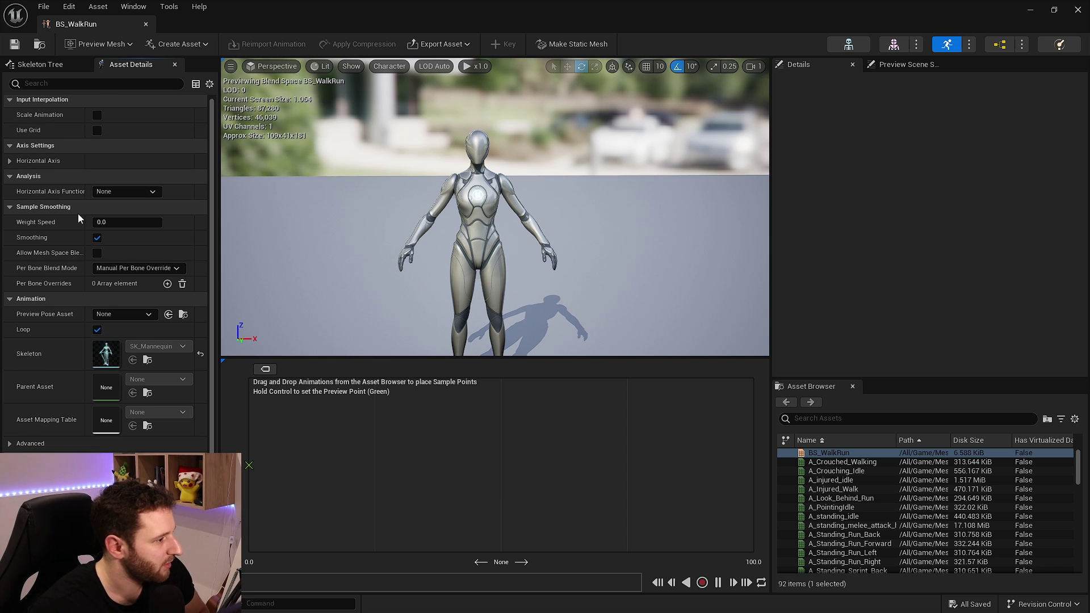
left_click(10, 162)
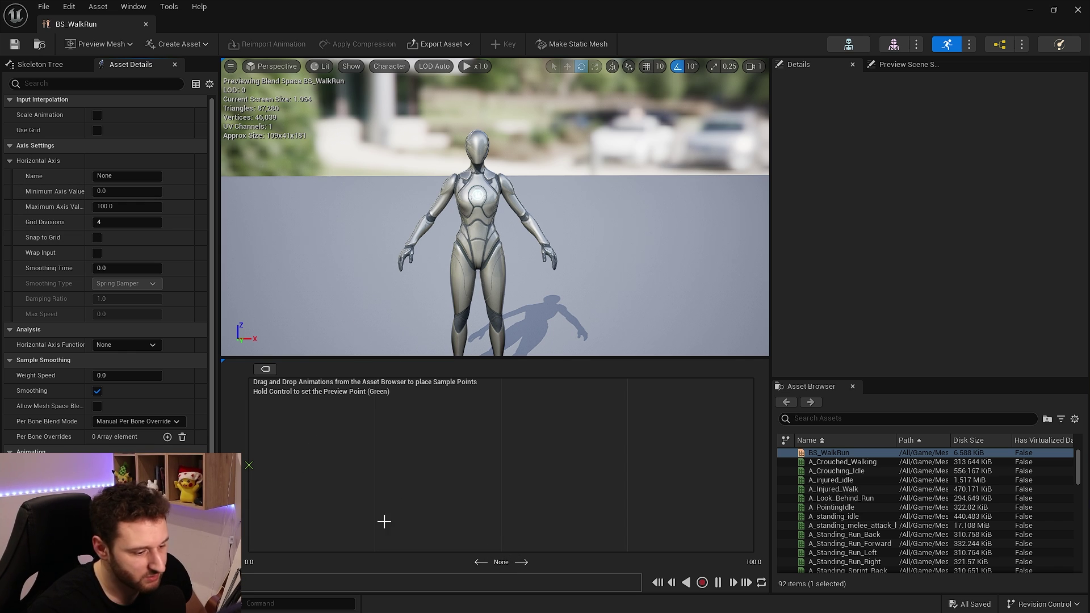
left_click(125, 177)
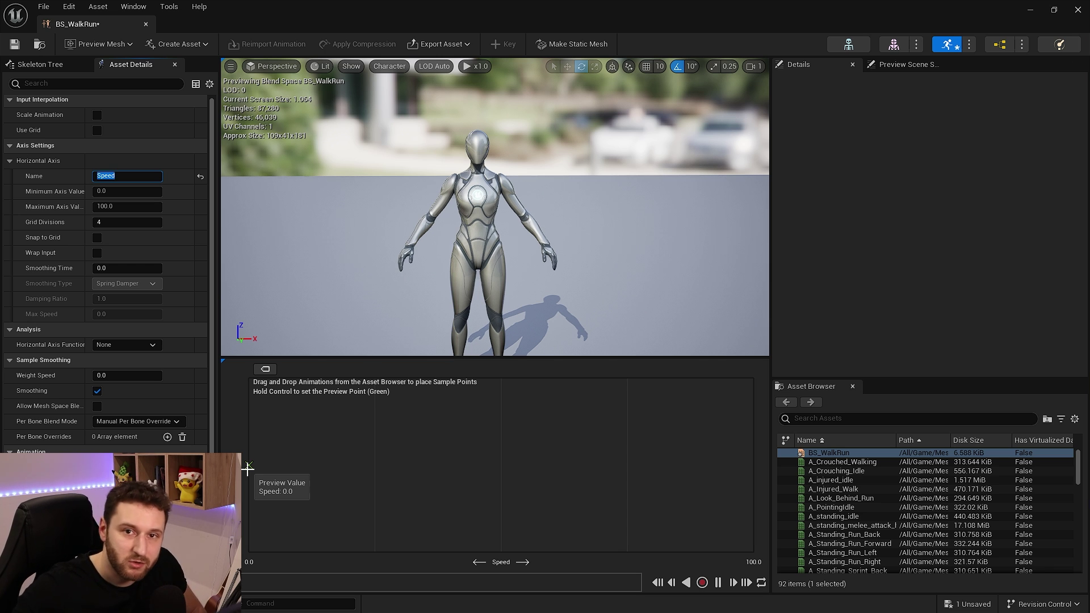
left_click(117, 208)
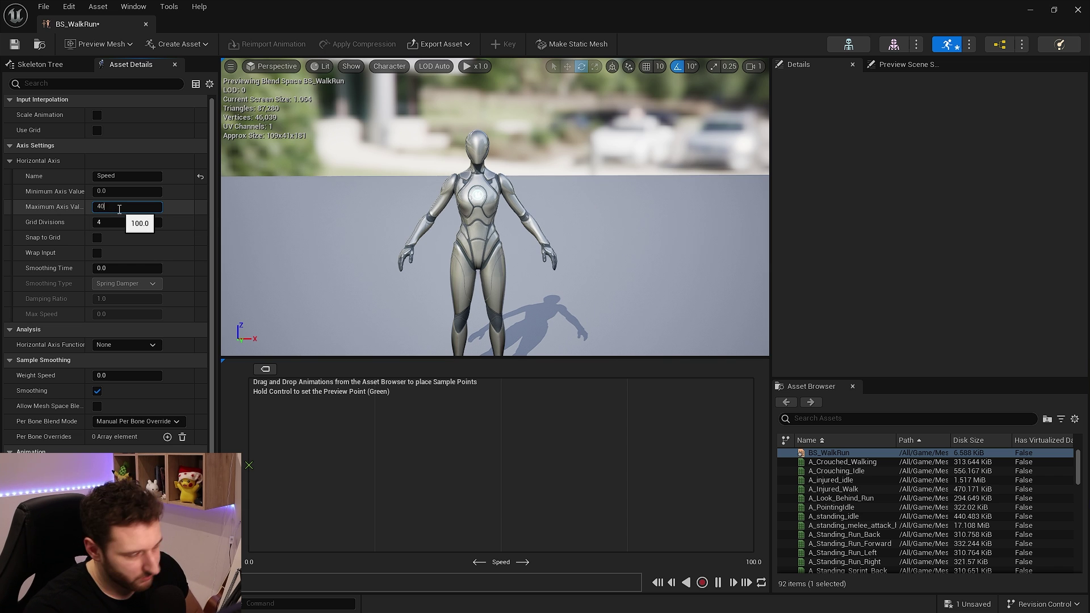
left_click(270, 477)
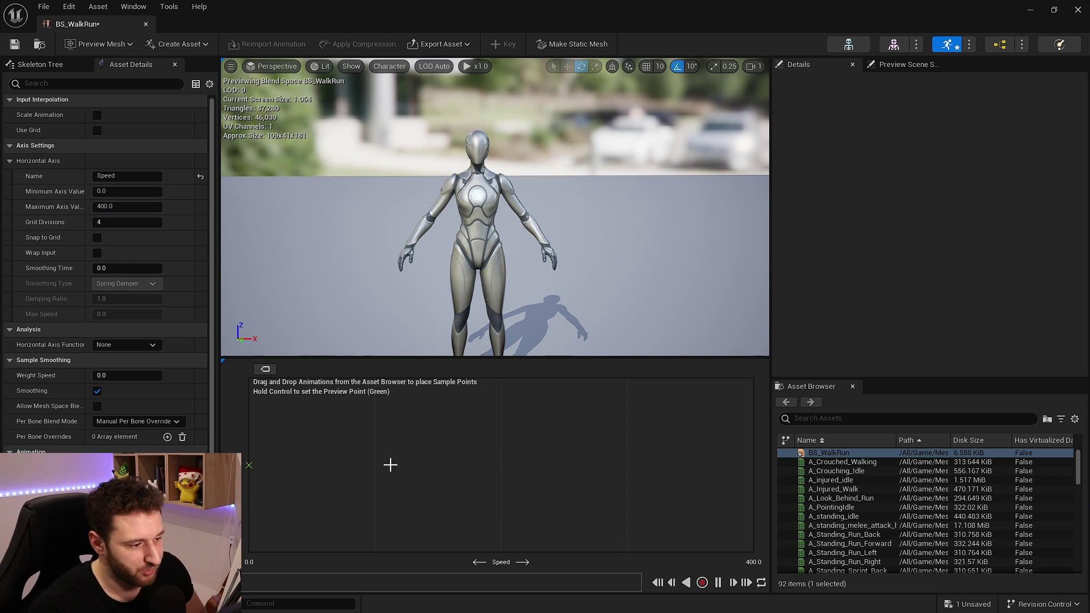
left_click_drag(533, 358, 533, 386)
Add MM_Walk_Fwd as a sample on the Speed graph at Speed 50
scroll(908, 500, "down", 10)
left_click(839, 420)
type("walk")
left_click_drag(833, 525, 391, 482)
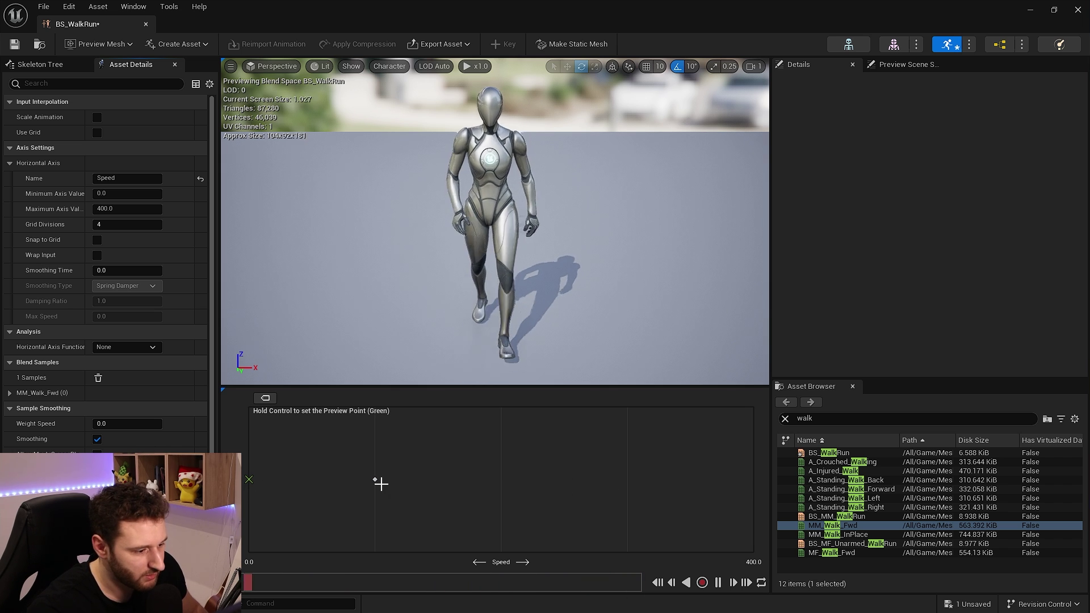
left_click_drag(374, 482, 312, 479)
left_click(326, 397)
type("50")
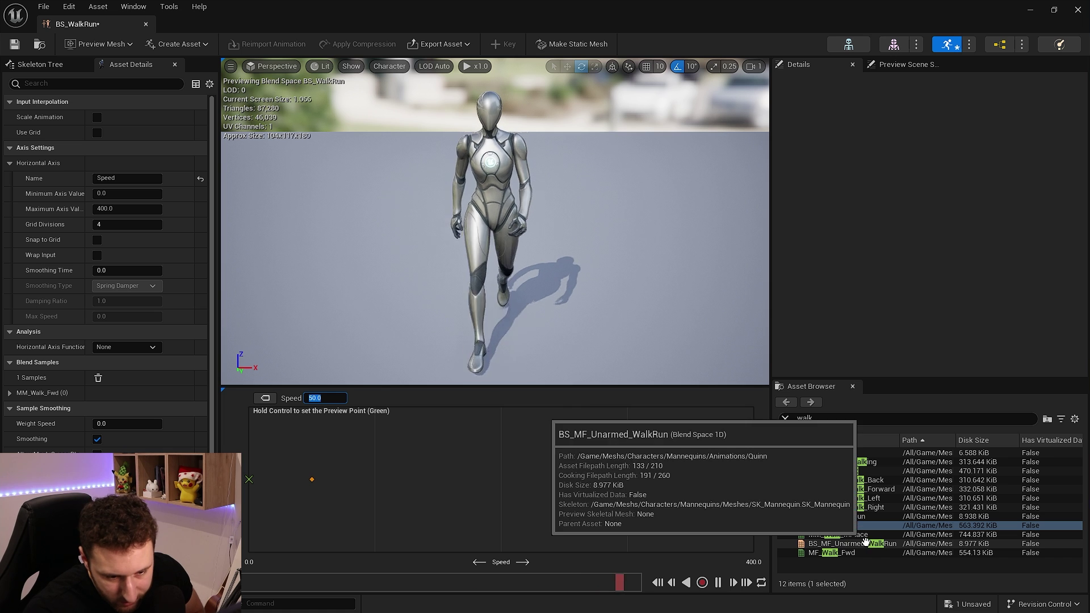
Add MM_Run_Fwd as a sample at Speed 150
left_click(804, 418)
type("run")
left_click_drag(830, 516, 437, 480)
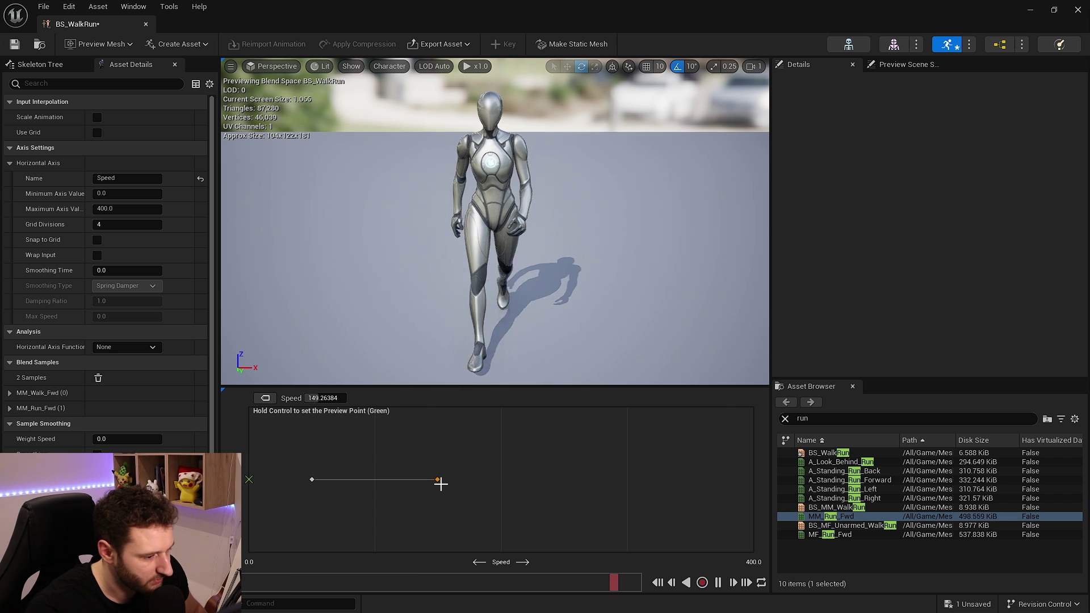
left_click(316, 399)
type("150")
key("Return")
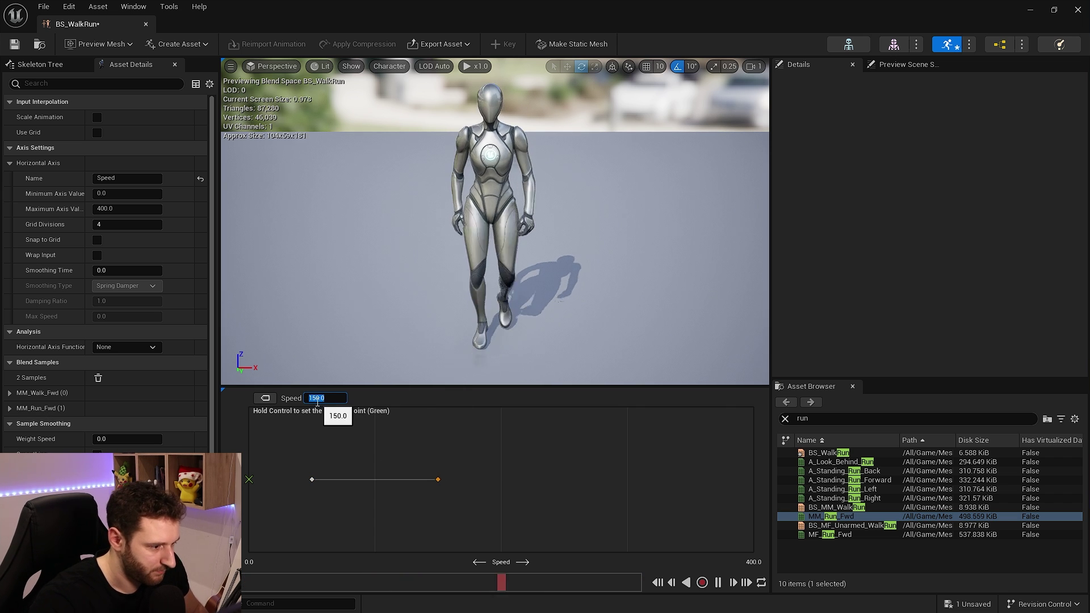
Add another MM_Run_Fwd sample at the graph's right end, Speed 400
left_click_drag(839, 516, 763, 493)
left_click(314, 398)
type("400")
key("Return")
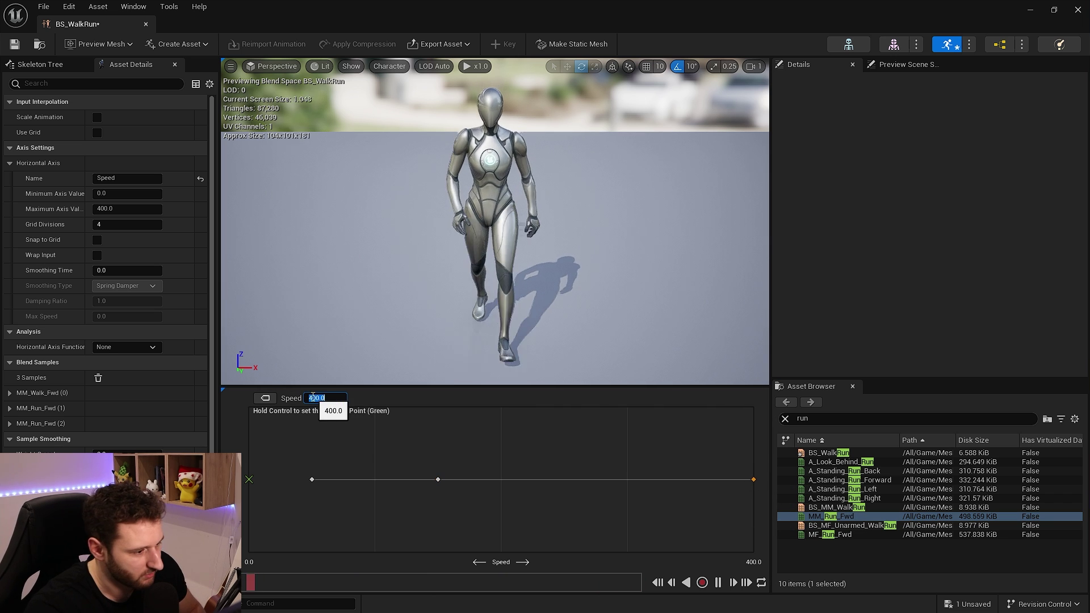
left_click(576, 500)
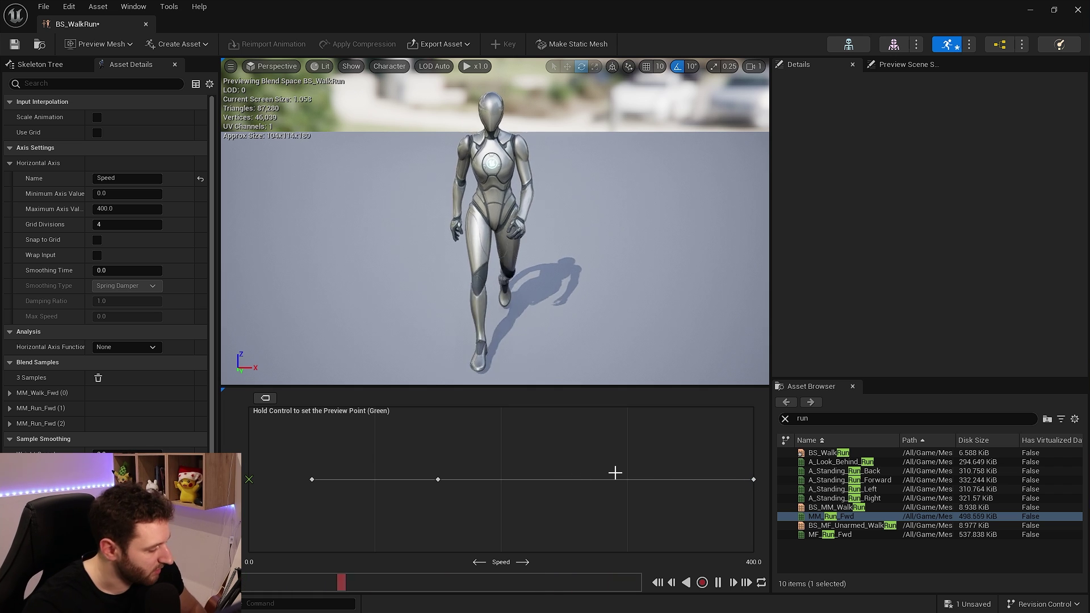
Scrub the preview across Speed values, save BS_WalkRun with Ctrl+S, and close its editor
mouse_move(287, 478)
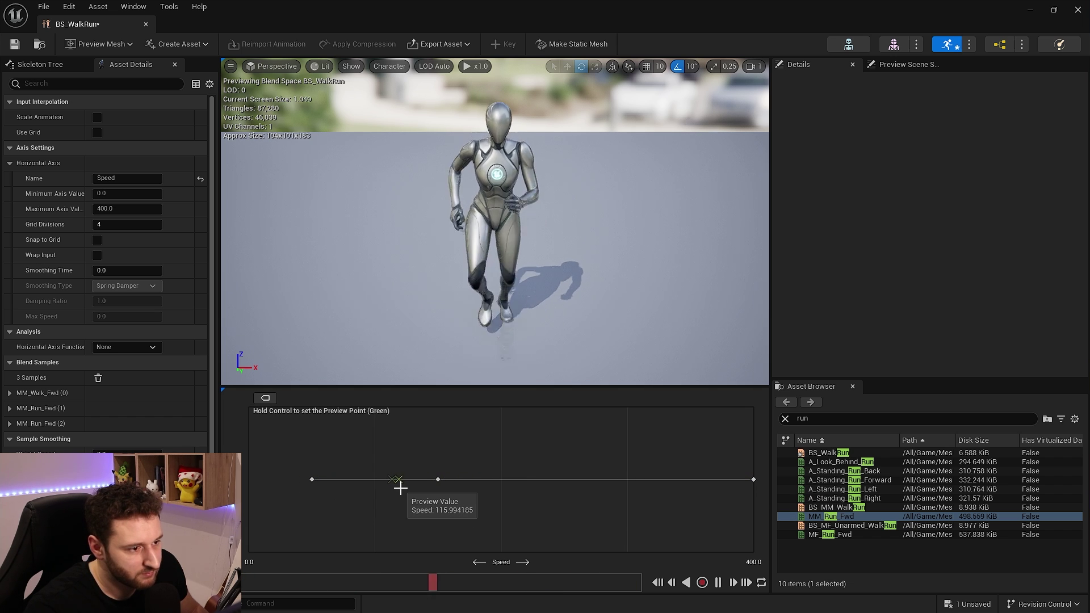
key("ctrl+s")
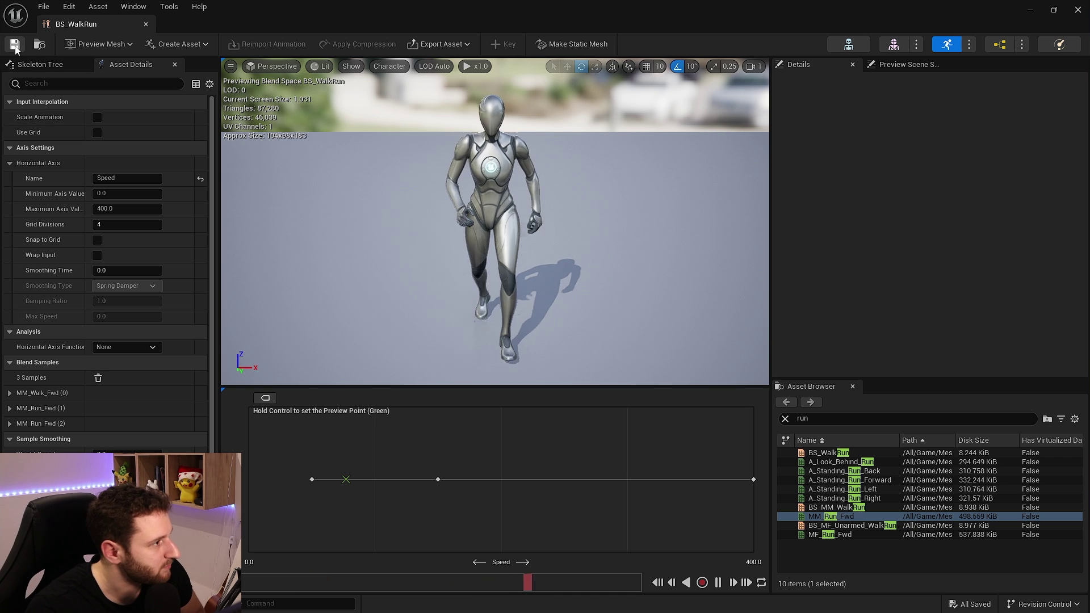
left_click(145, 24)
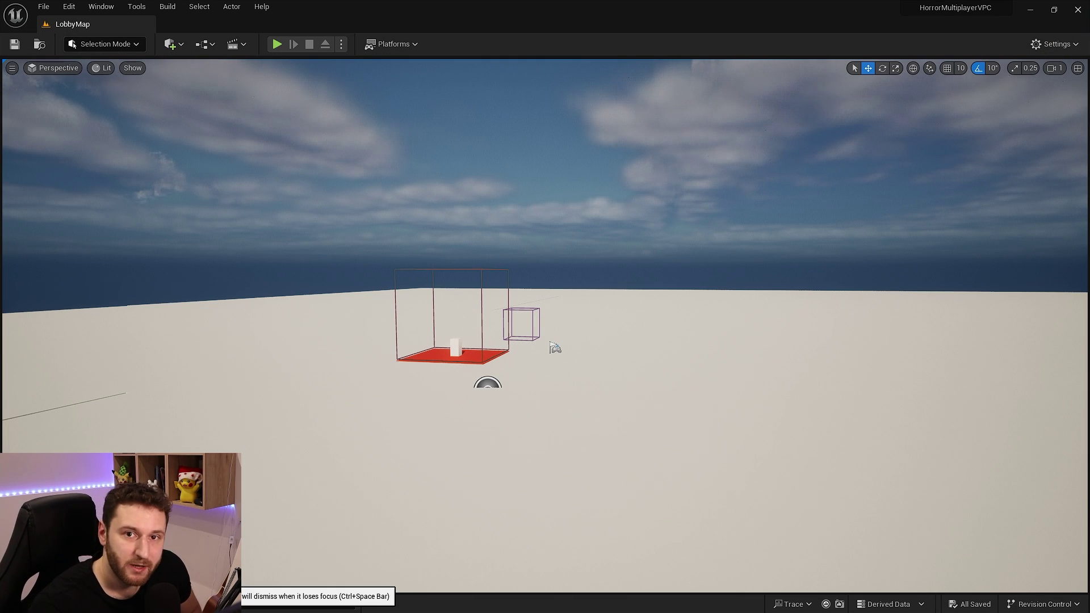
Add a 2D Blend Space on SK_Mannequin in Blendspaces, named BS_WalkRunAnyDirection
left_click(26, 594)
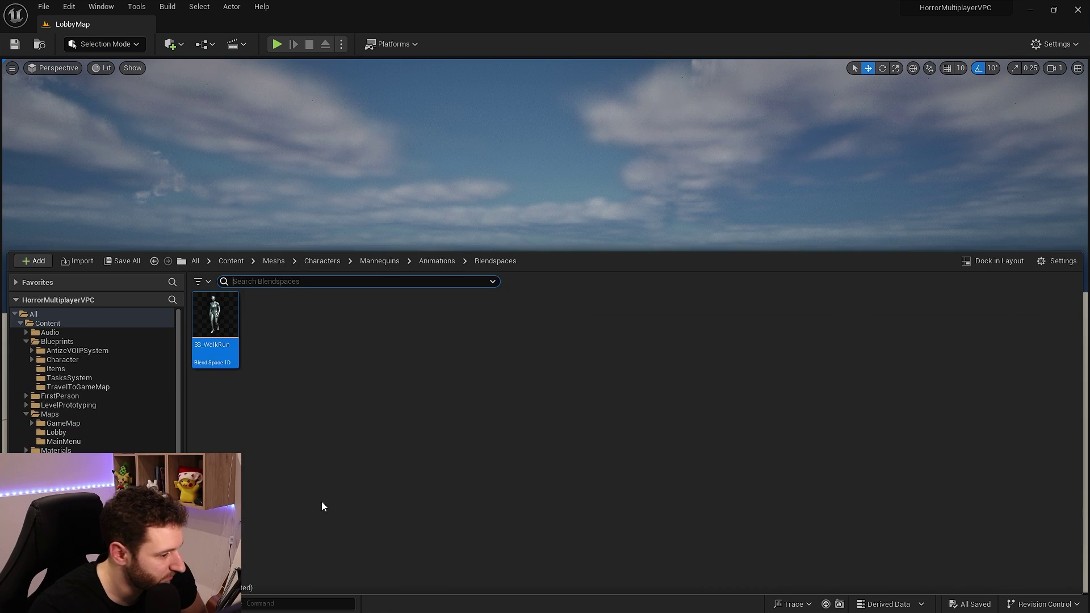
right_click(287, 356)
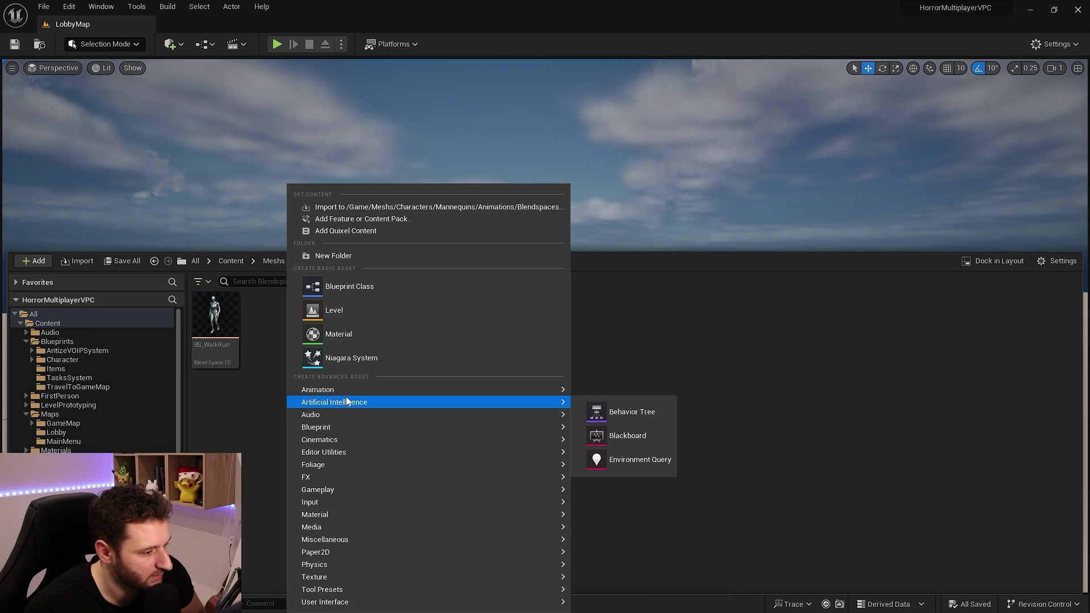
mouse_move(345, 389)
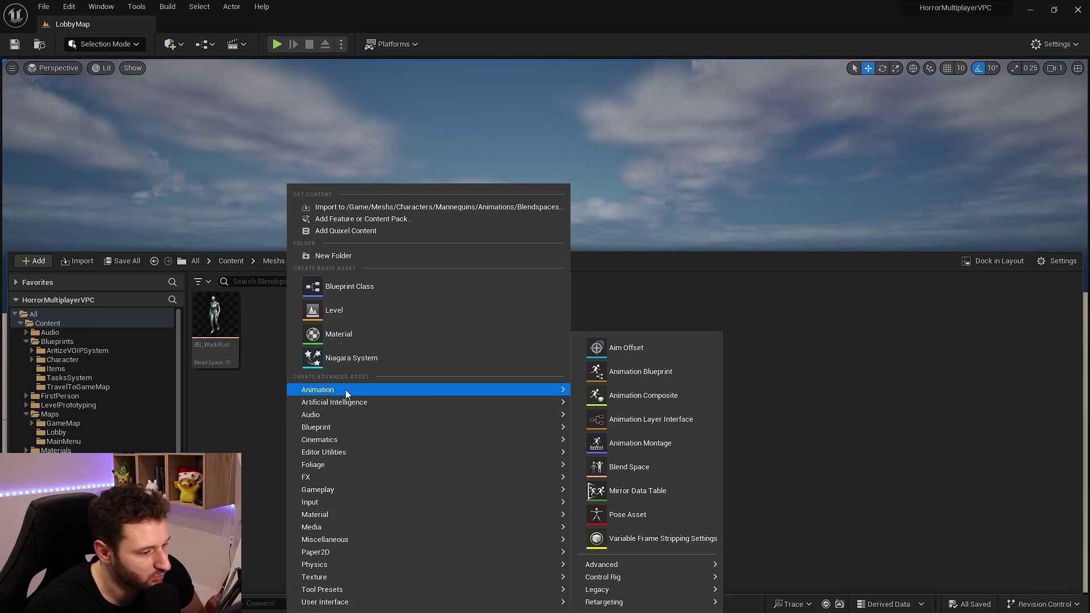
left_click(632, 469)
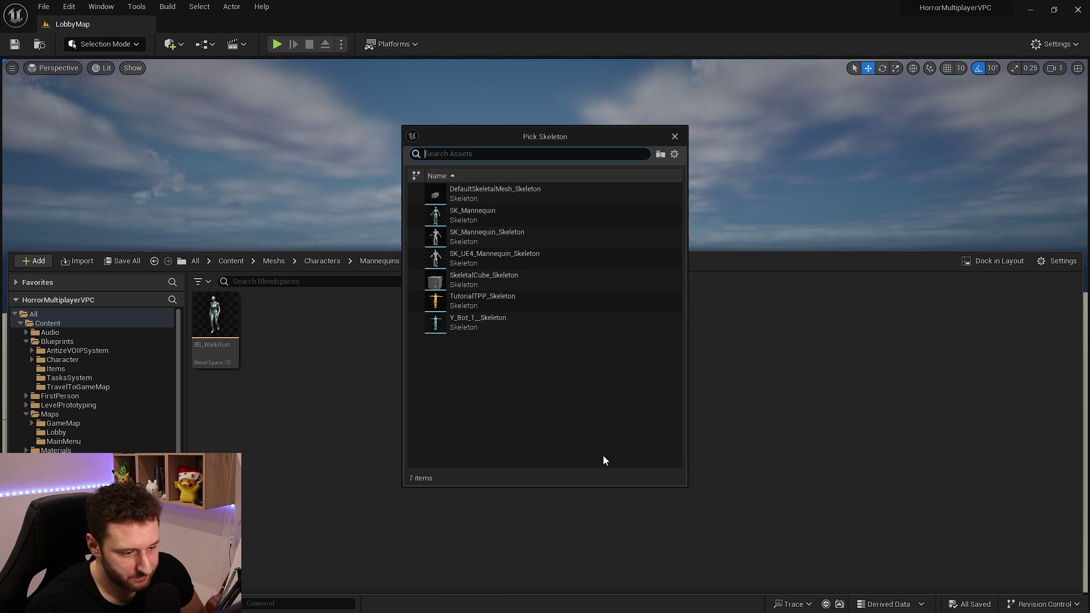
left_click(463, 213)
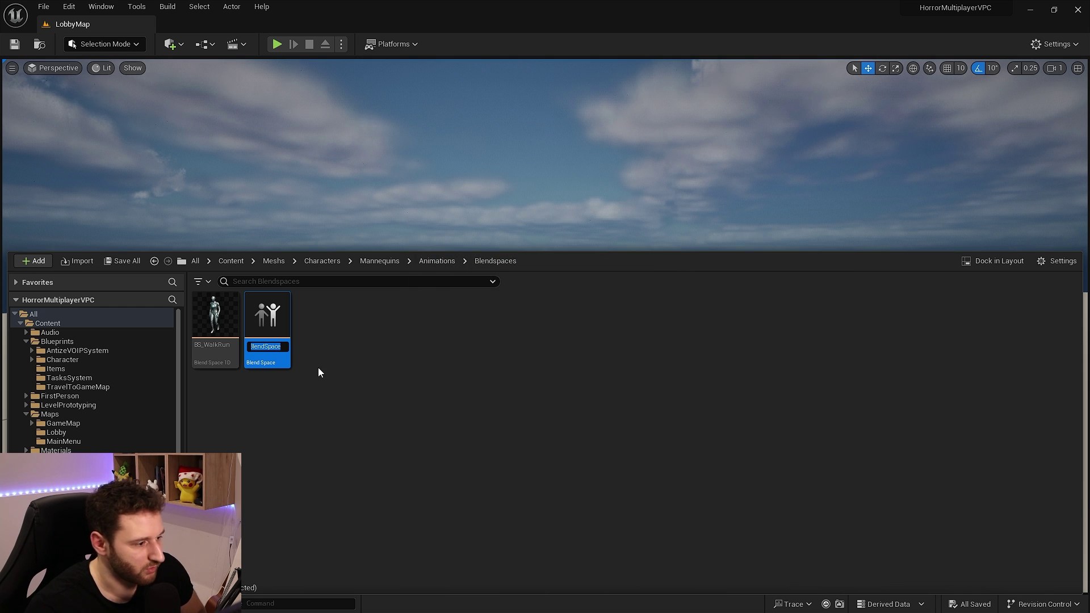
type("BS_")
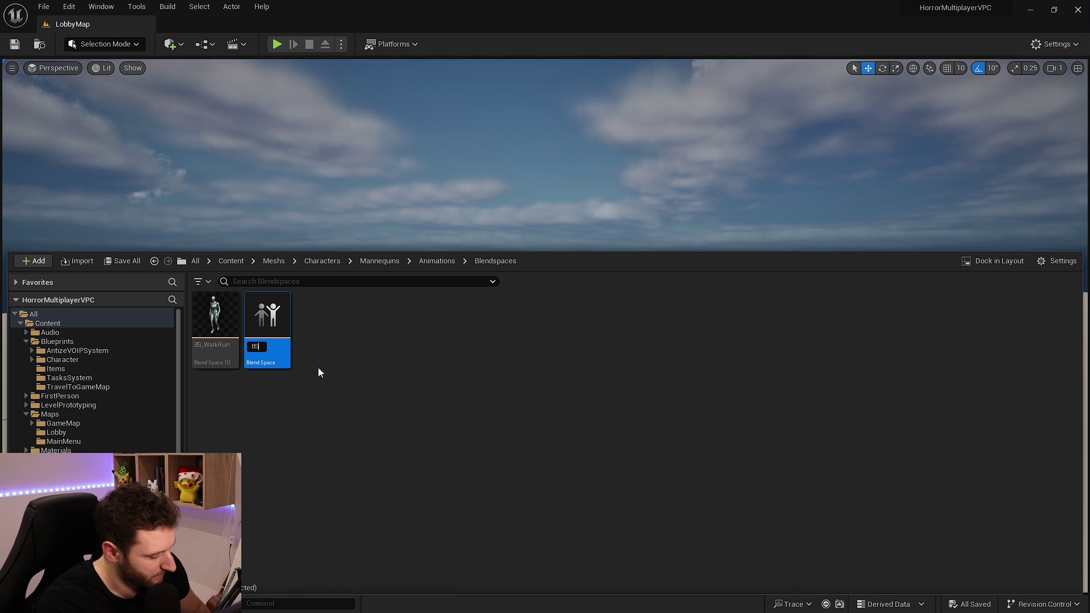
type("WalkAn")
key("BackSpace")
key("BackSpace")
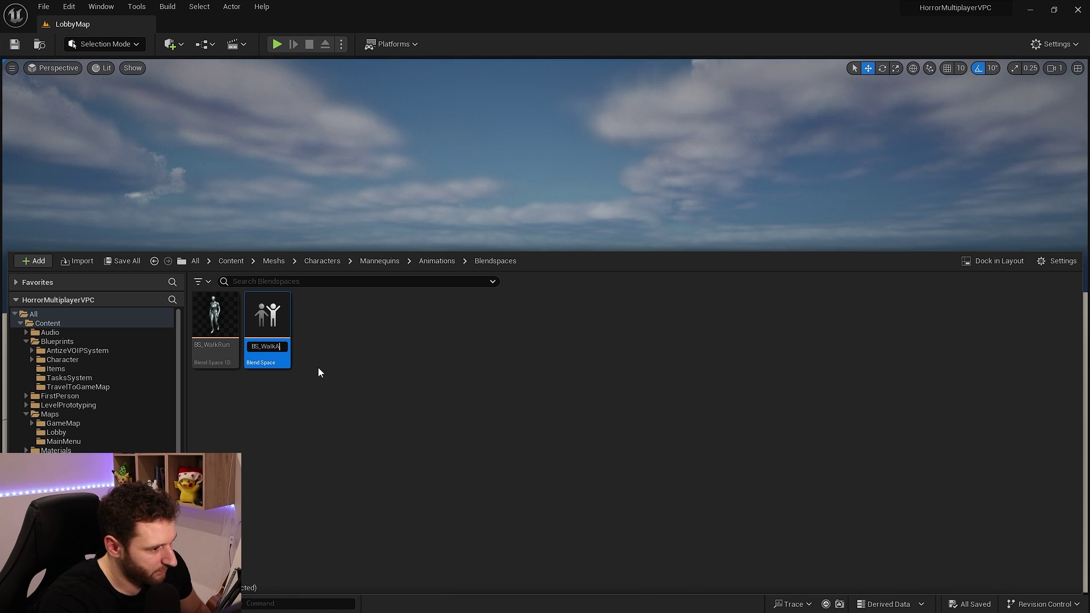
type("RunAn")
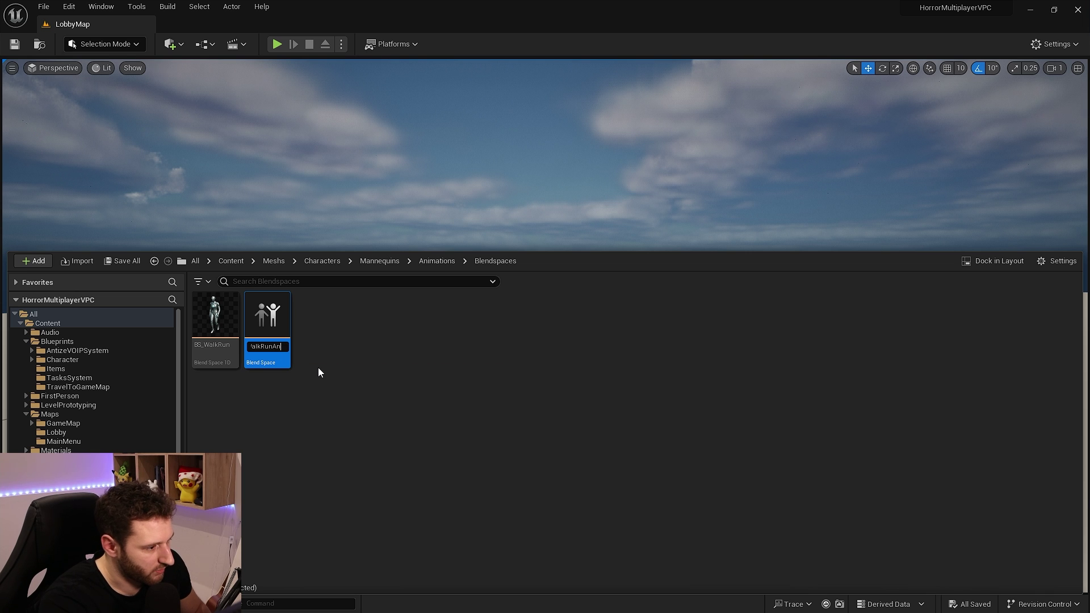
type("yDirection")
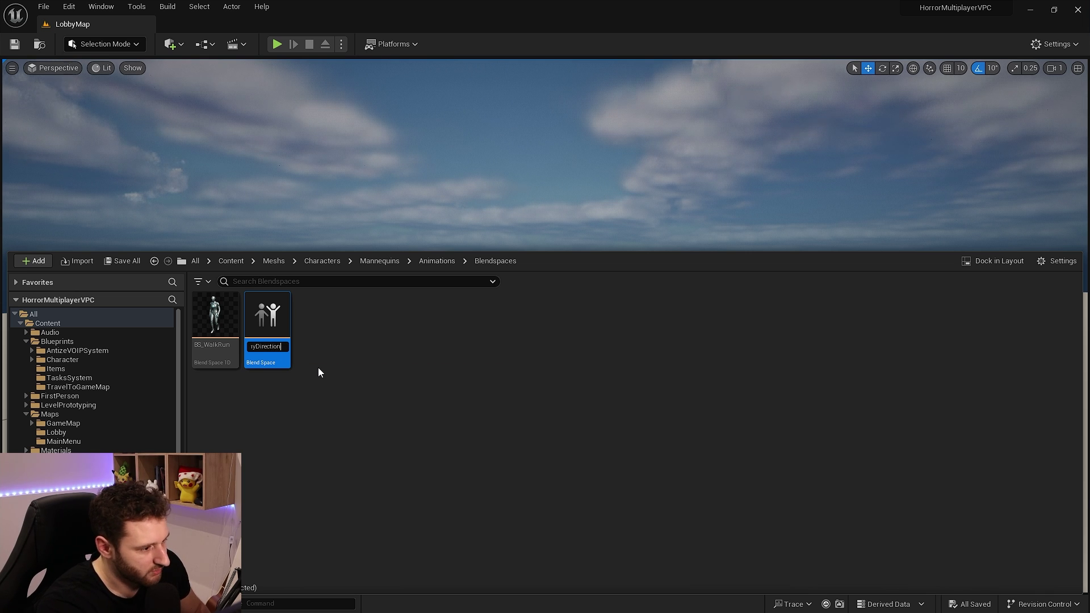
key("Return")
Filter the Asset Browser to A_Standing_Walk, check Forward, Left, Right, then open Back
scroll(849, 499, "up", 1)
type("A_Standing")
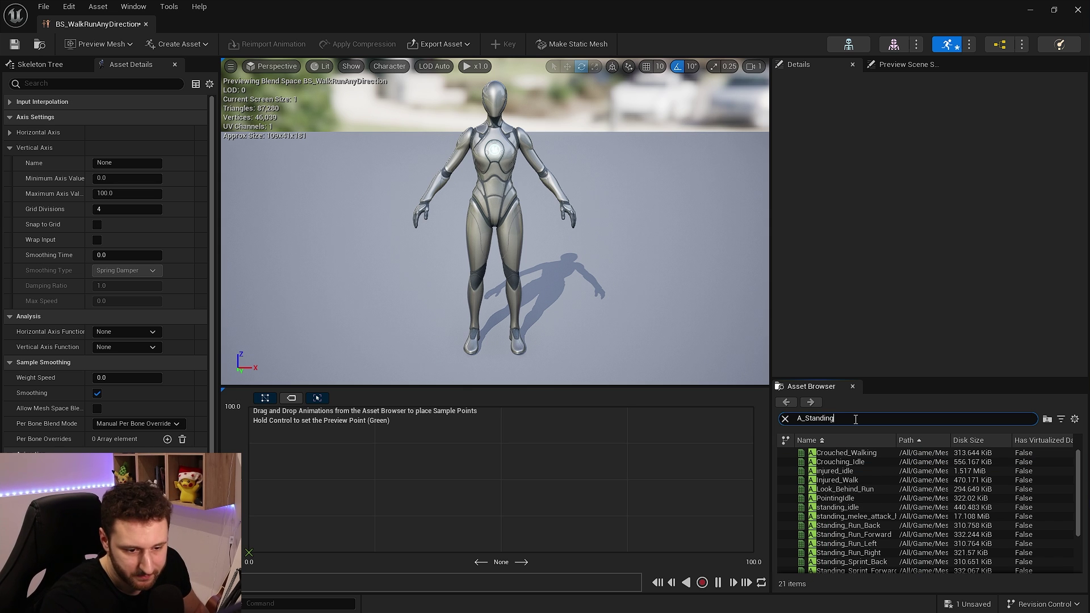
scroll(852, 476, "down", 1)
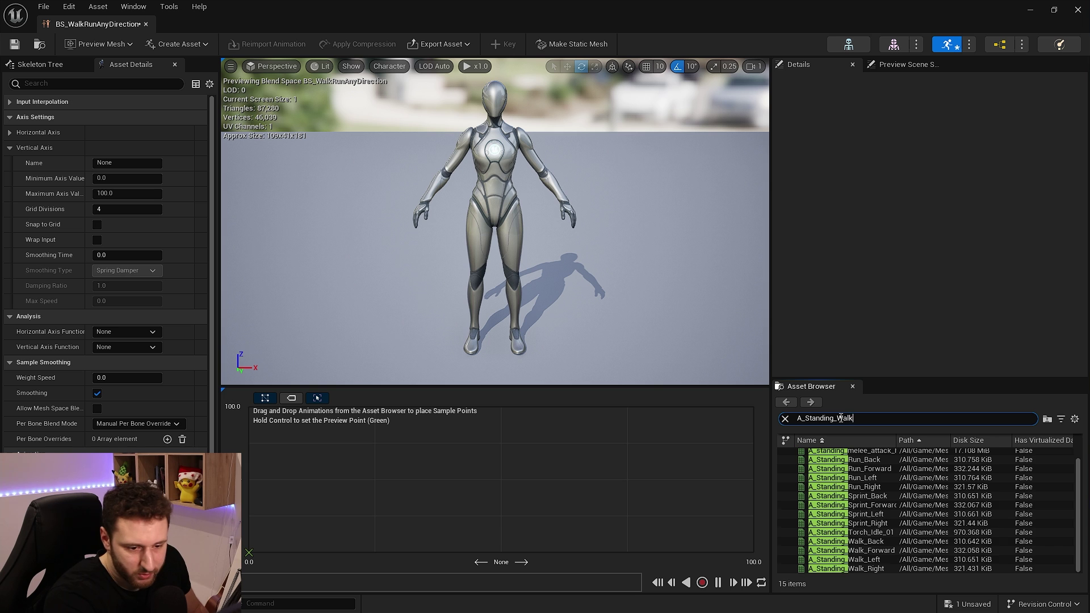
type("tanding_Walk")
left_click(882, 463)
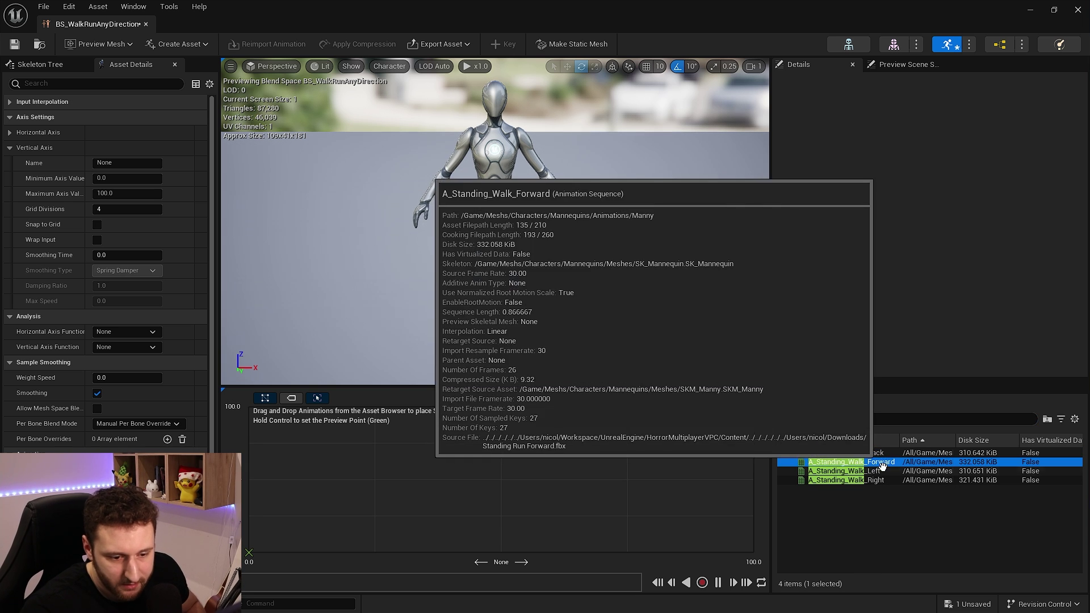
left_click(882, 471)
left_click(881, 480)
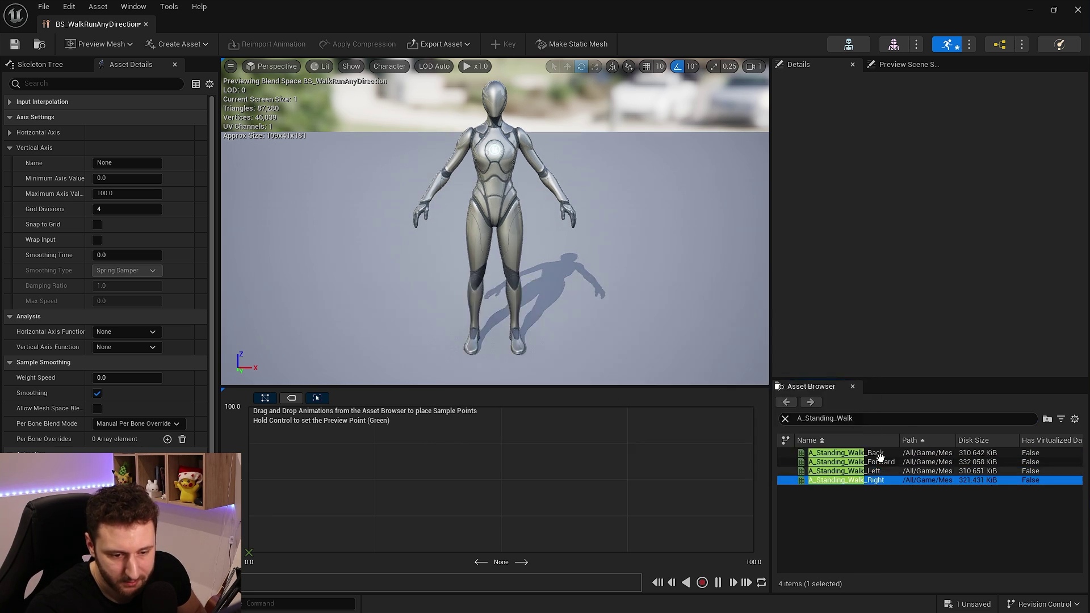
double_click(877, 453)
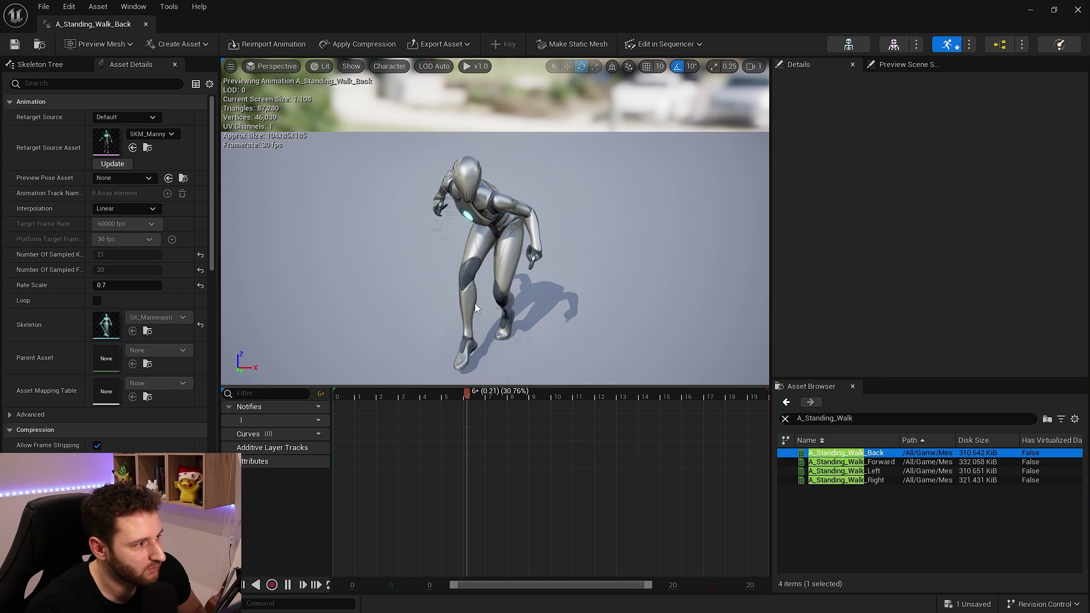
Preview the A_Standing_Walk_Forward, Left and Right animations in turn
double_click(843, 462)
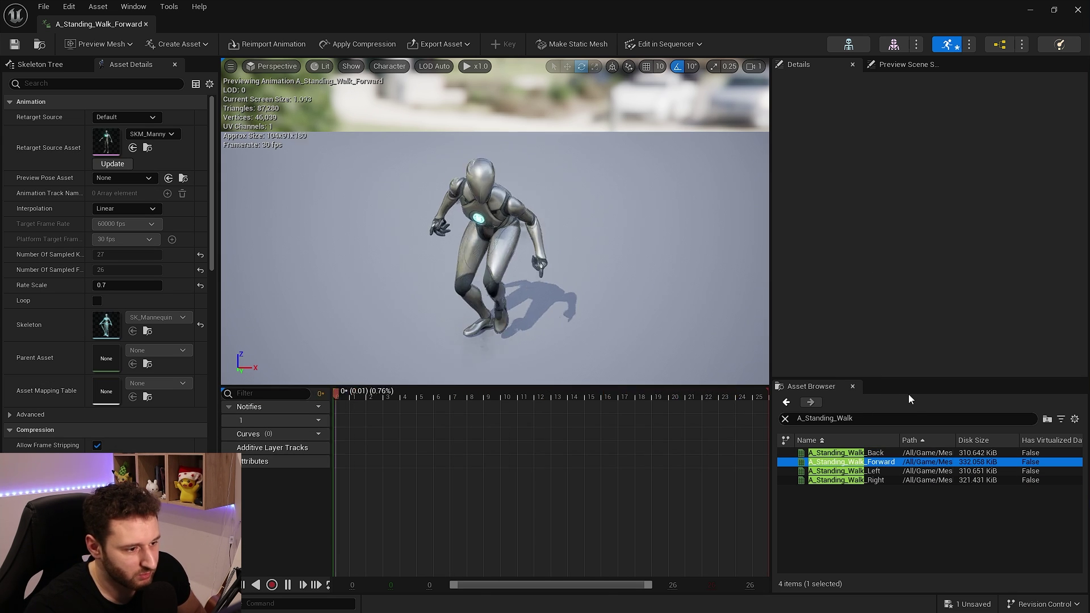
double_click(843, 471)
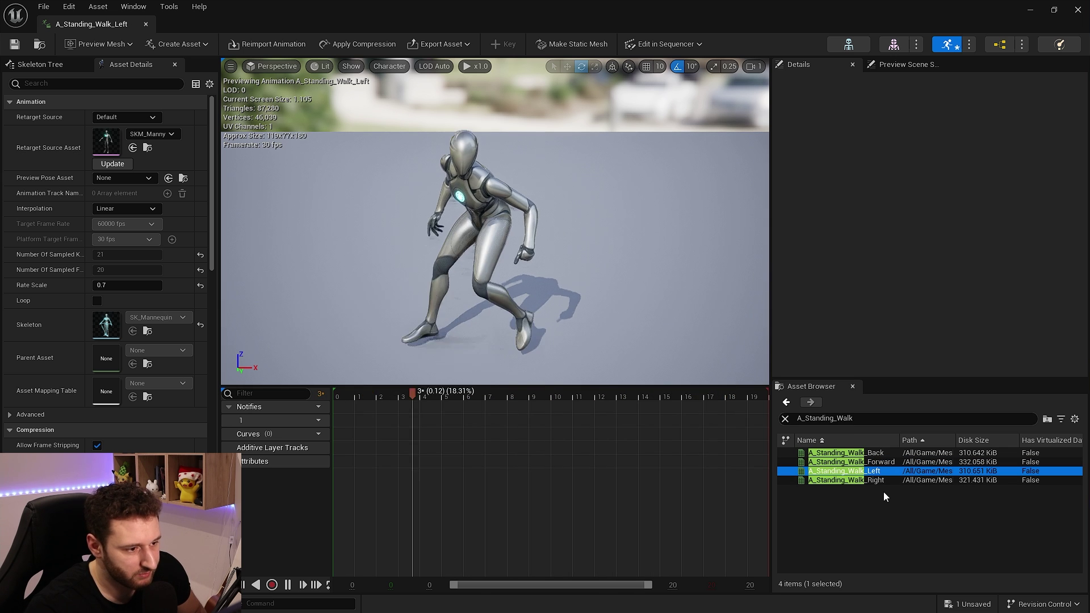
double_click(851, 481)
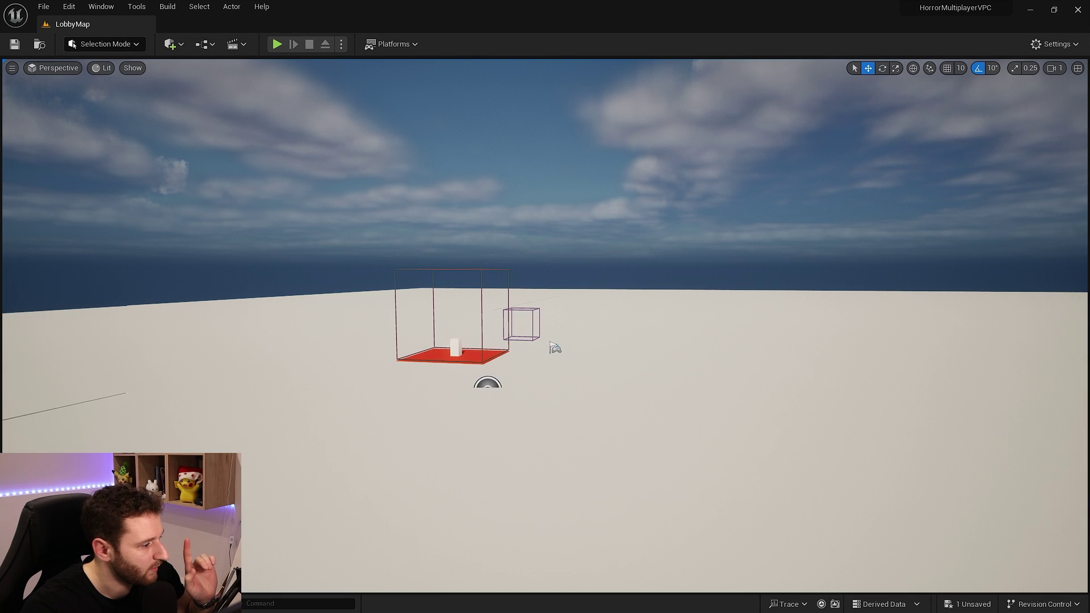
Open BS_WalkRunAnyDirection from the Content Drawer and enlarge its sample grid
key("ctrl+space")
double_click(274, 316)
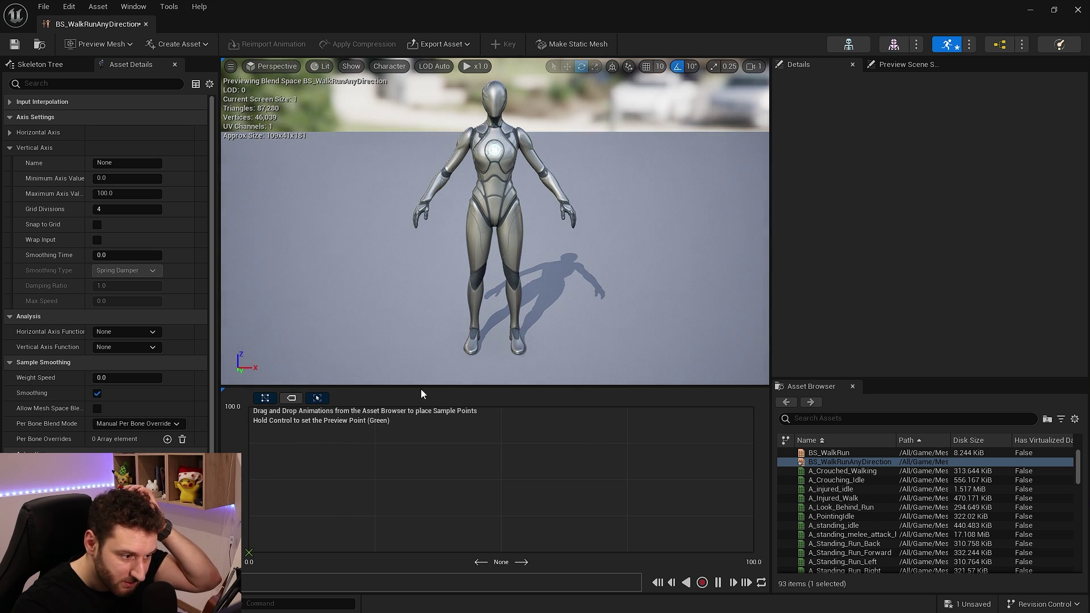
left_click_drag(420, 389, 420, 328)
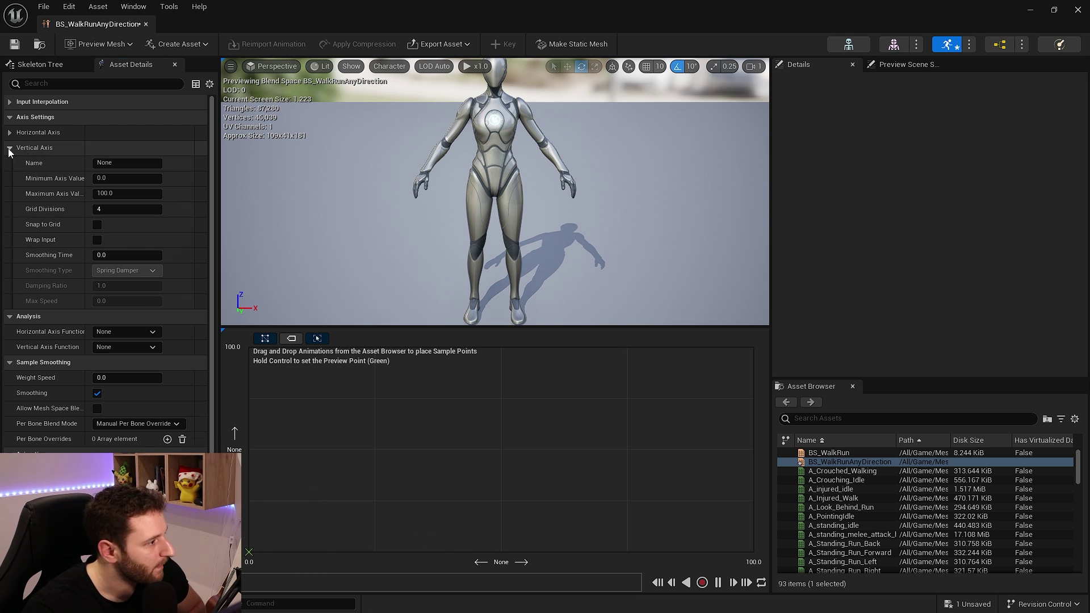
Name the horizontal axis Direction with a range of -180 to 180
left_click(9, 149)
left_click(57, 134)
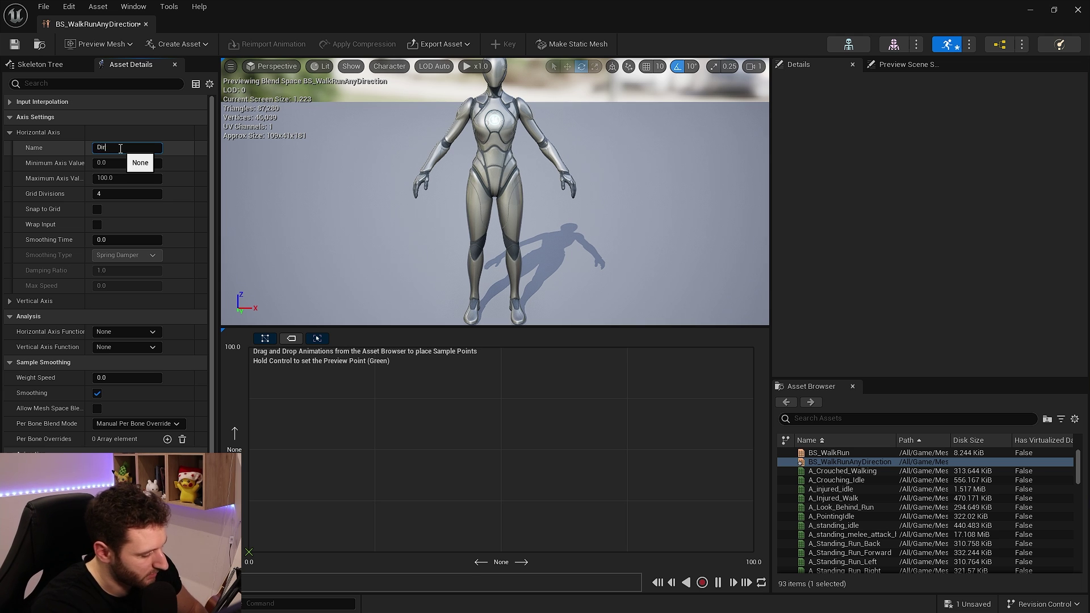
type("ection")
key("Return")
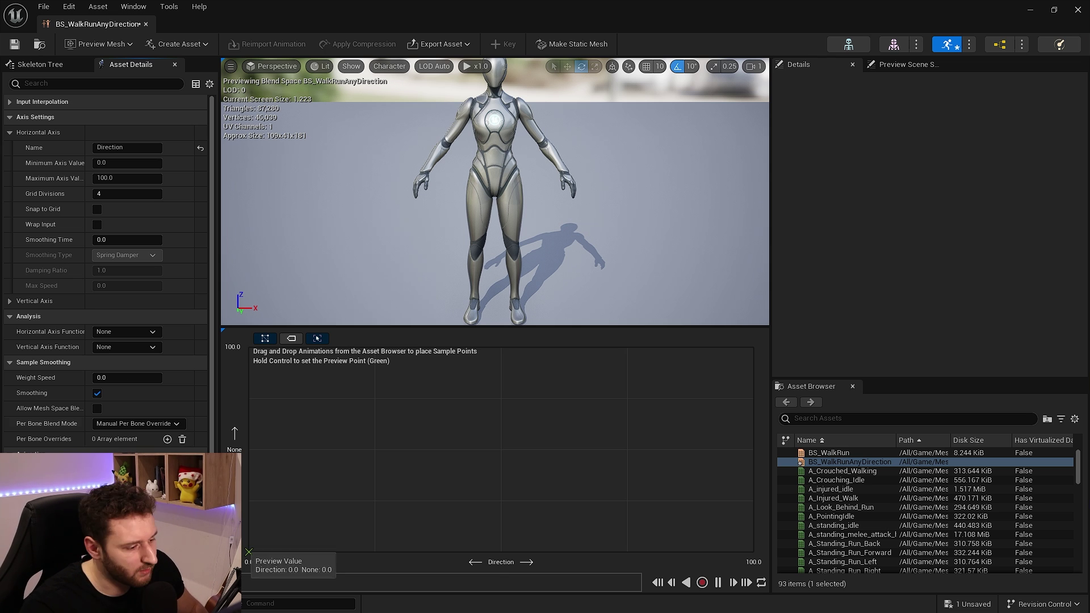
left_click(124, 178)
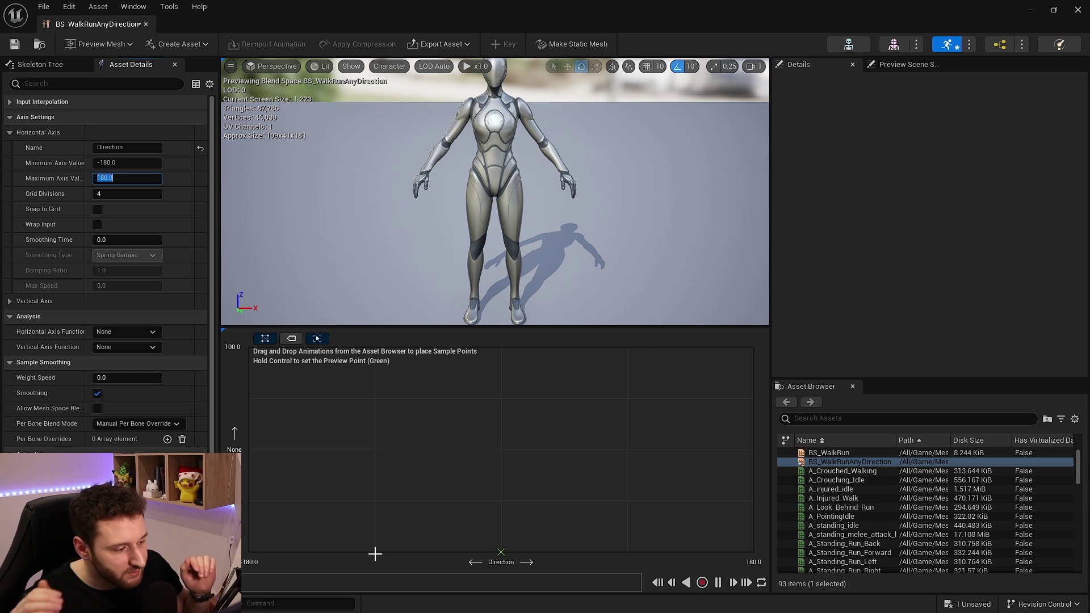
Name the vertical axis Speed with a range of 0 to 400 and save the blend space
left_click(234, 449)
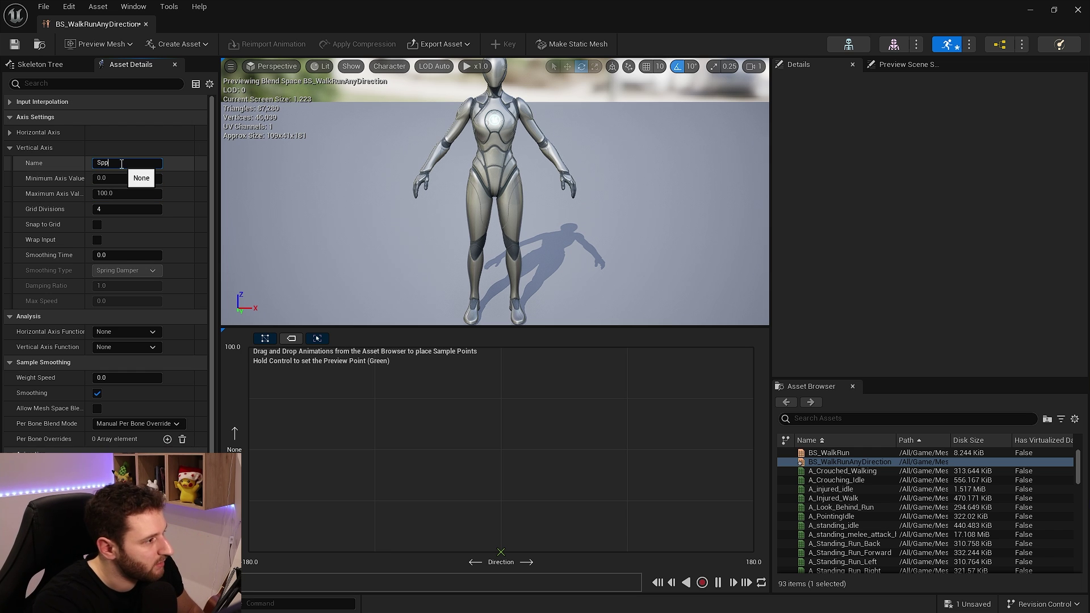
key("Tab")
left_click(125, 193)
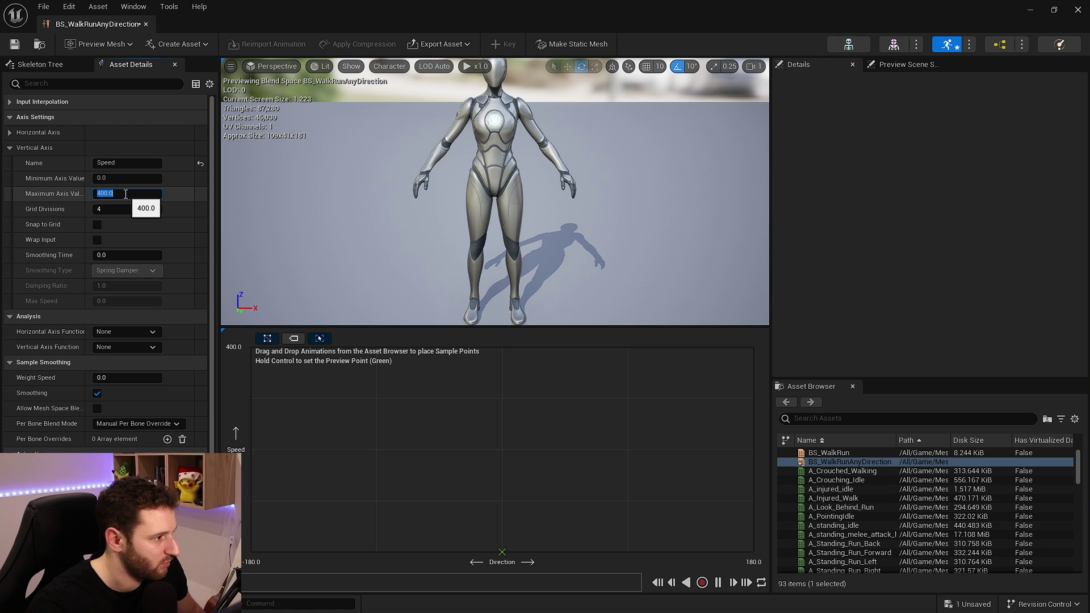
key("ctrl+s")
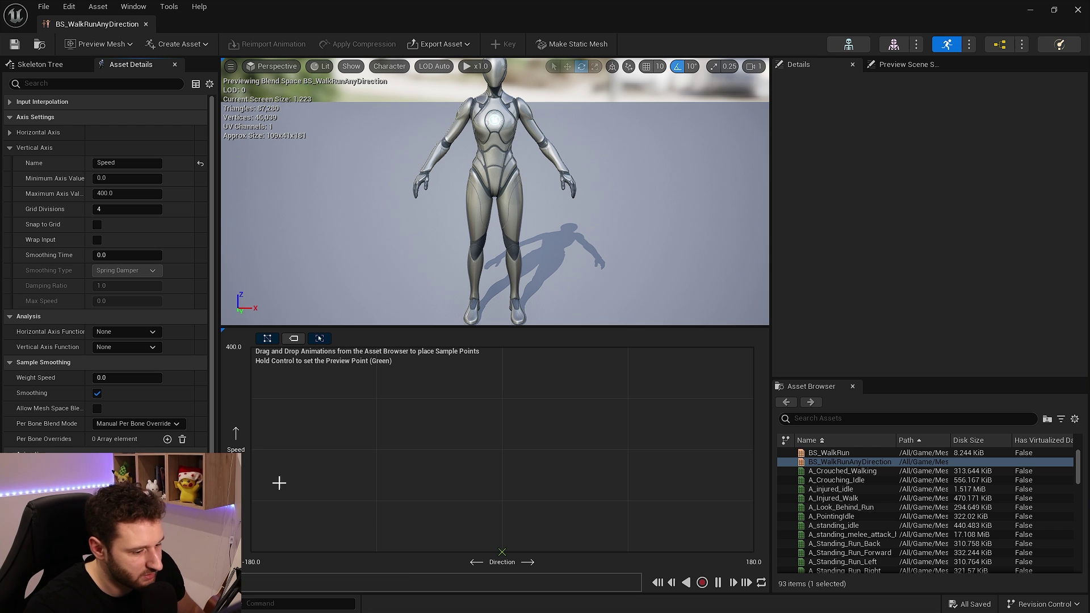
left_click(34, 147)
left_click(826, 418)
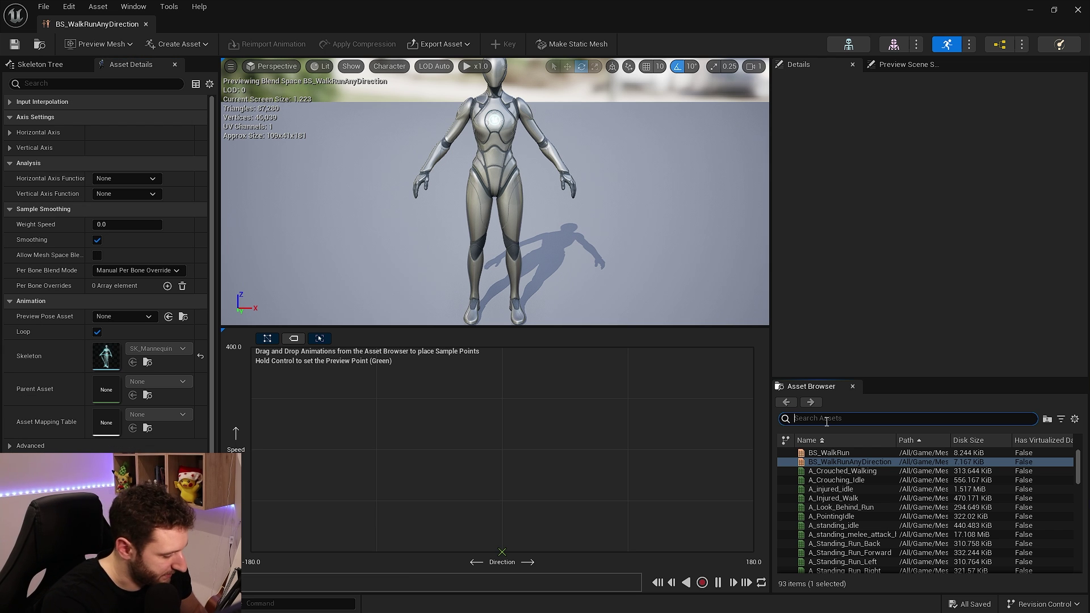
On the Speed 0 row, place A_Standing_Walk Forward at 0, Left -90, Right 90, Back -180 and 180
type("A_")
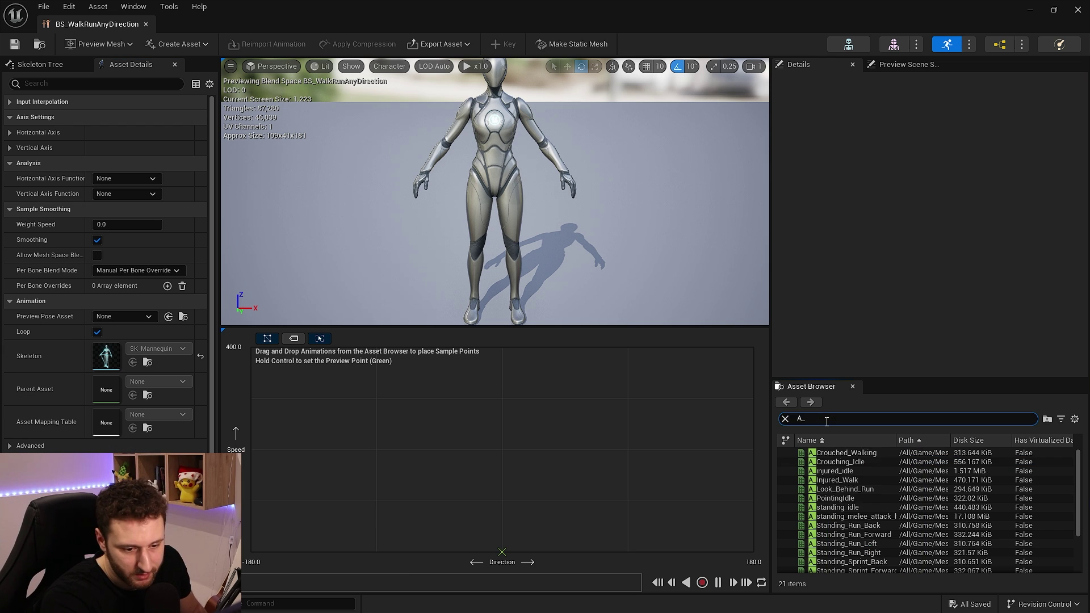
type("Standing_Walk")
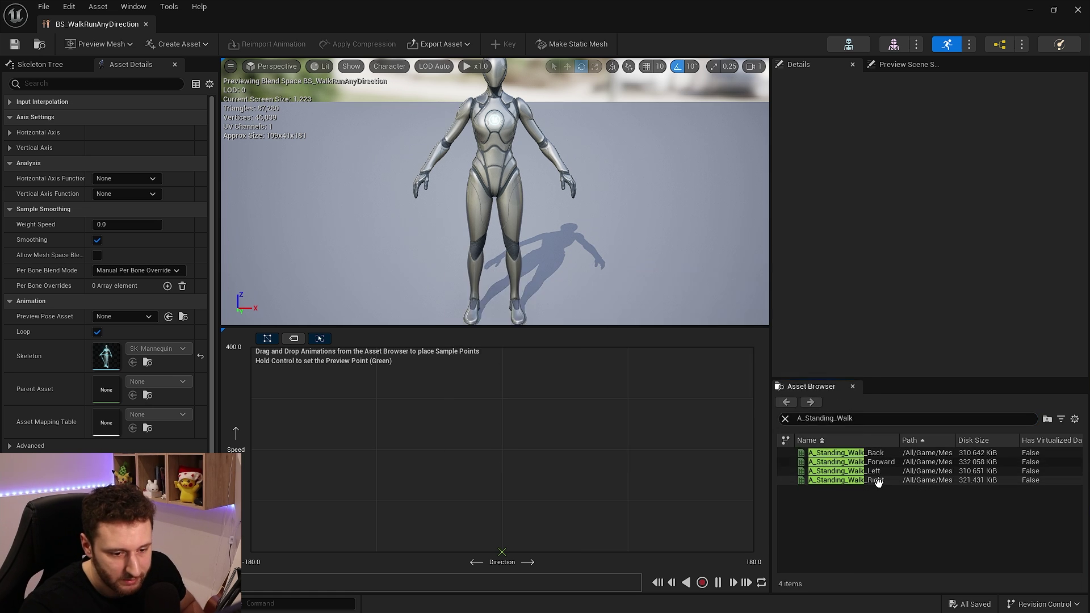
mouse_move(871, 461)
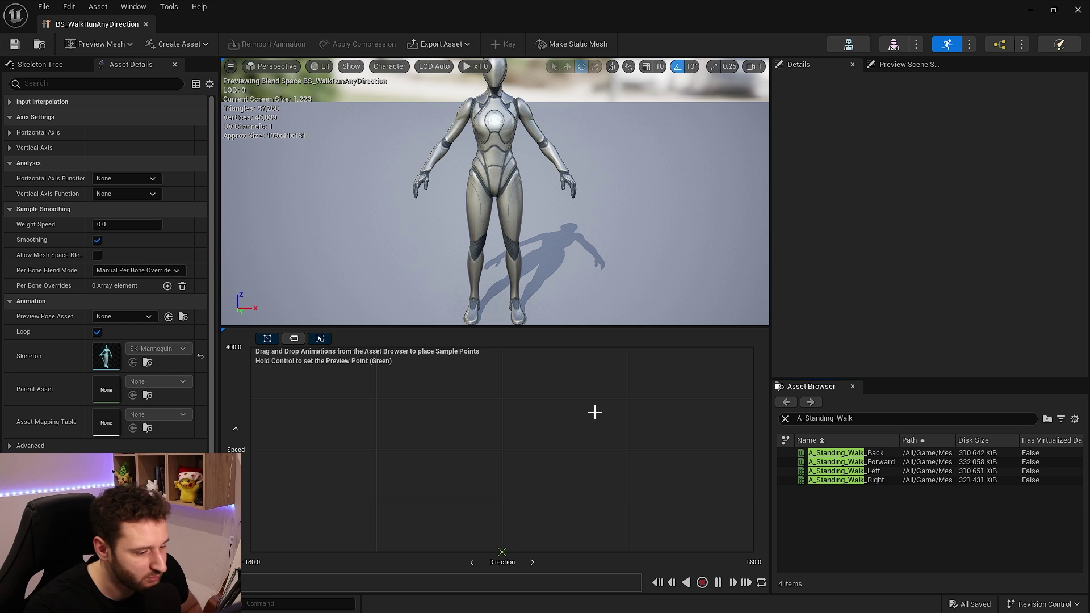
left_click(868, 463)
left_click_drag(868, 463, 507, 539)
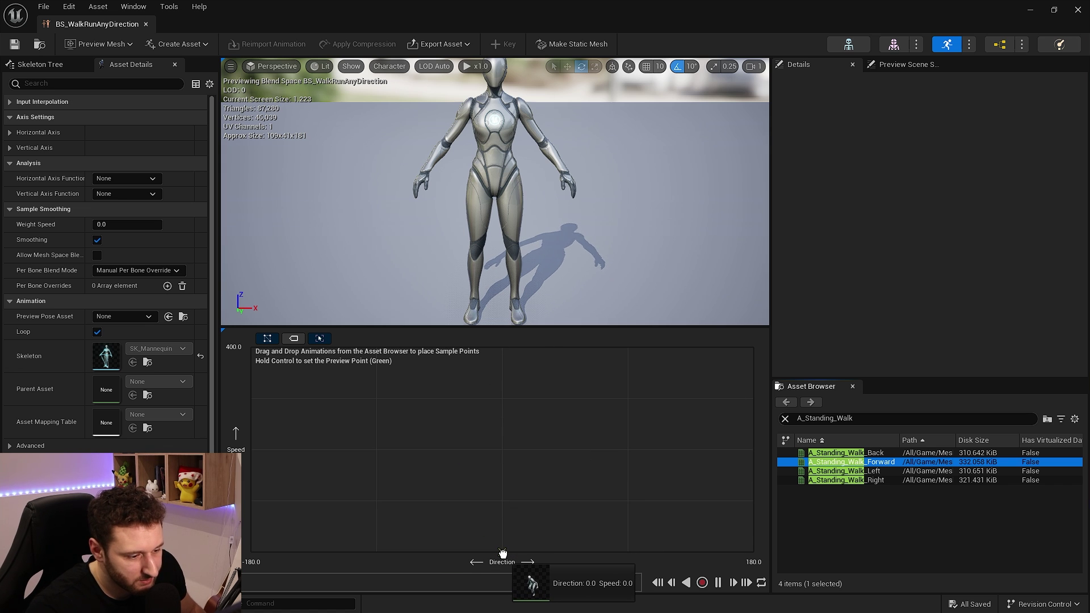
left_click_drag(502, 554, 499, 554)
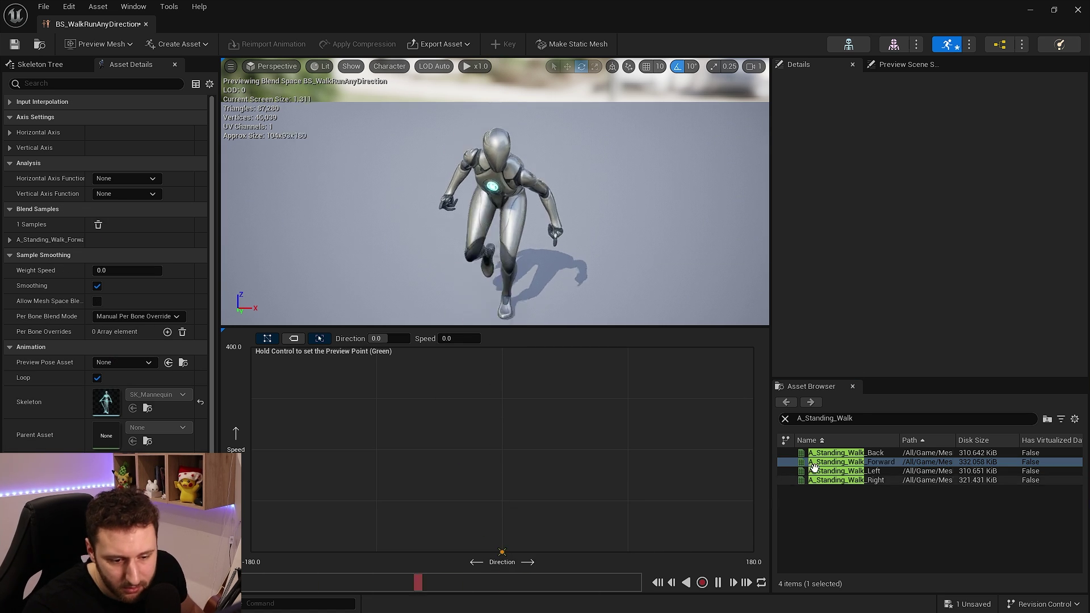
left_click_drag(870, 470, 377, 553)
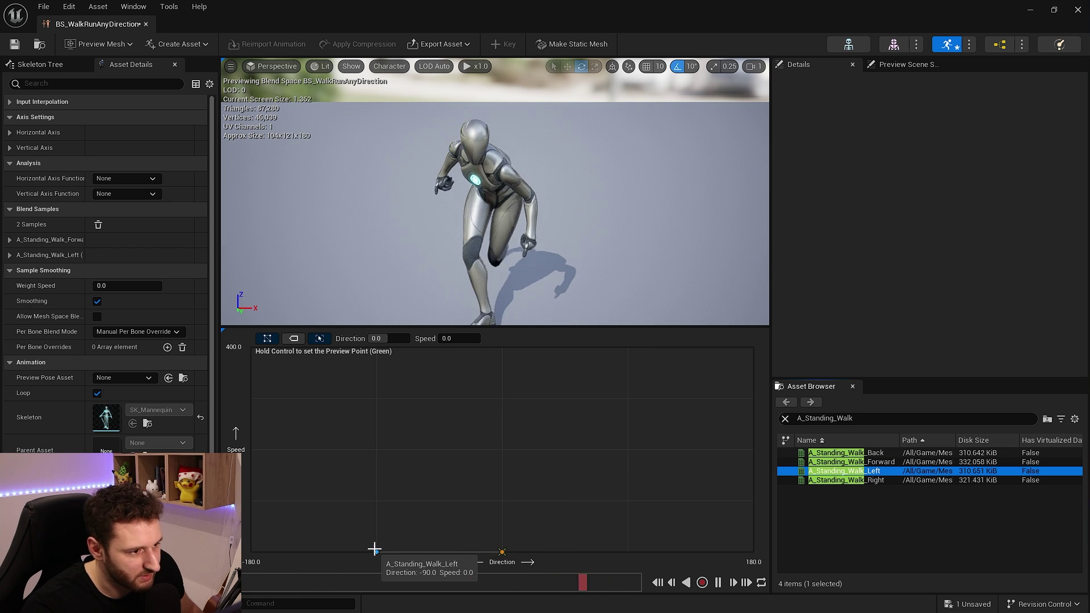
left_click_drag(866, 480, 629, 552, "ctrl")
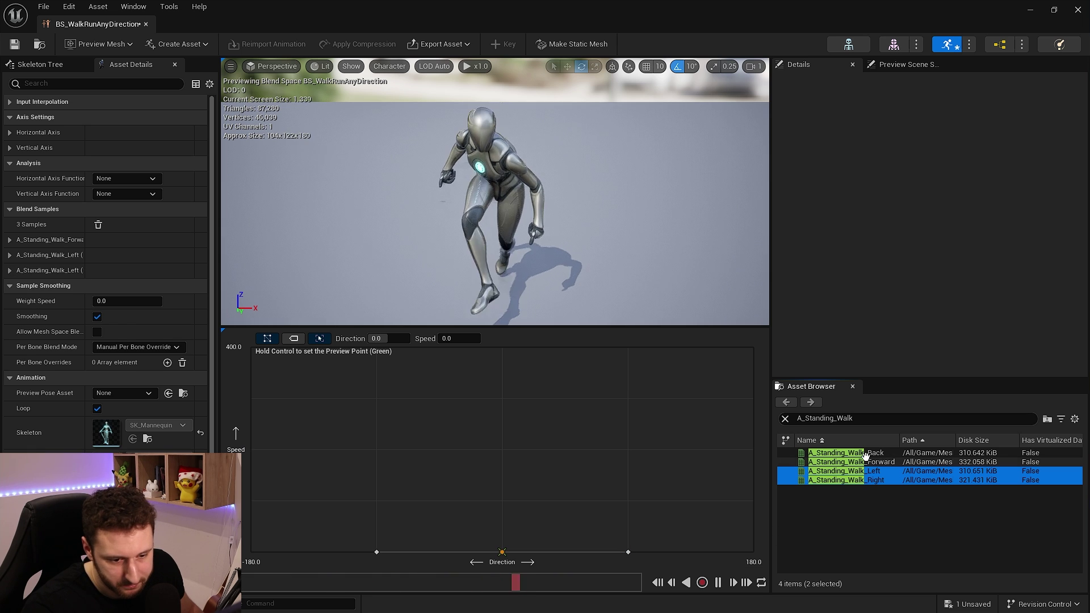
left_click_drag(863, 452, 250, 551)
left_click_drag(883, 452, 753, 551)
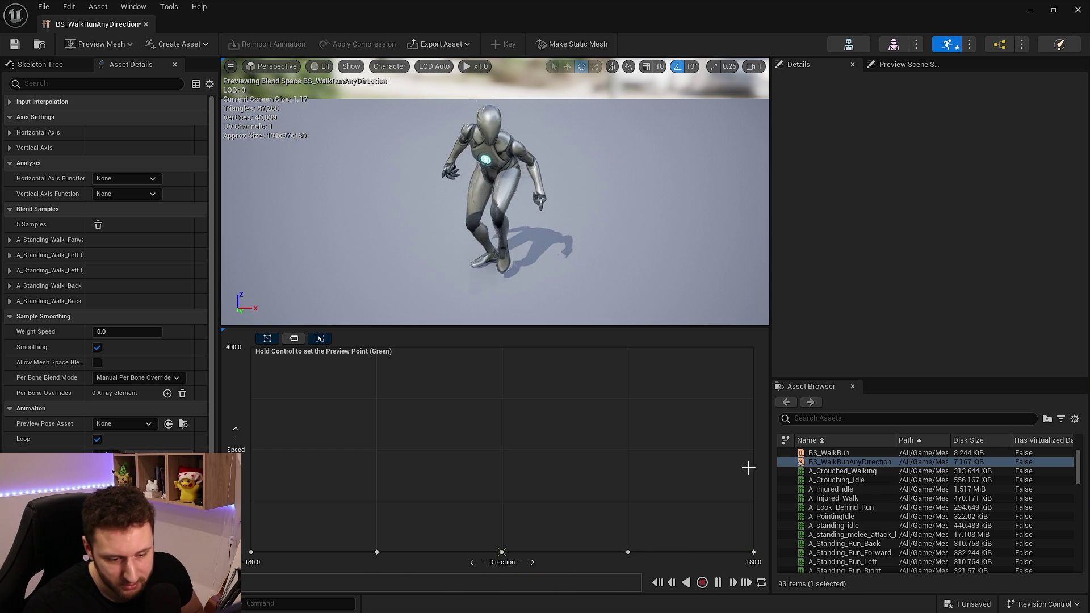
type("_s")
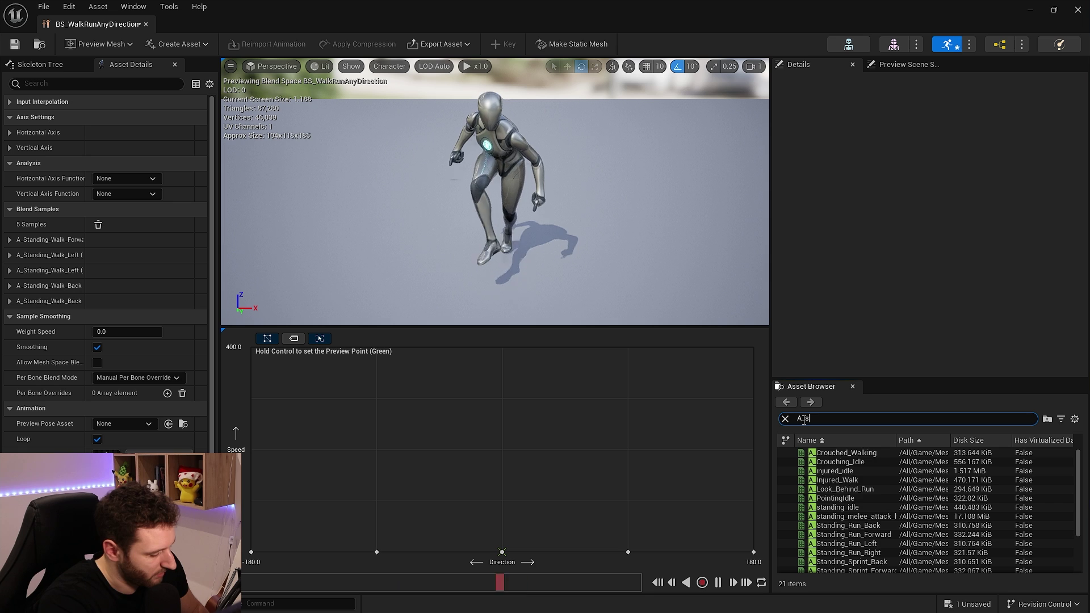
type("tanding_riun")
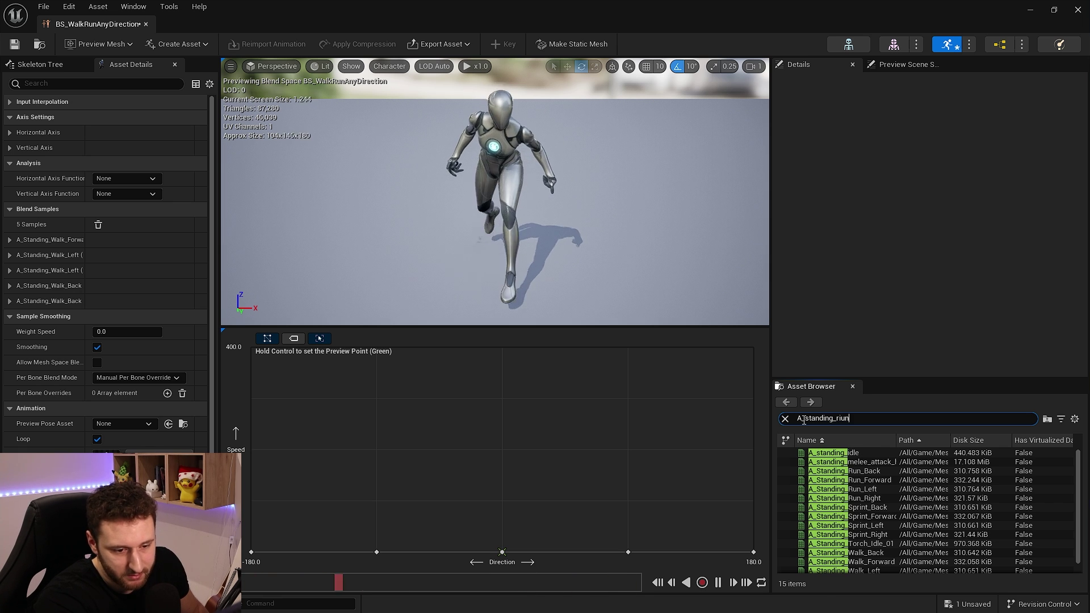
Fix the A_standing_run search and place Run_Forward at Direction 0 and Run_Left at -90, Speed 100
key("BackSpace")
key("BackSpace")
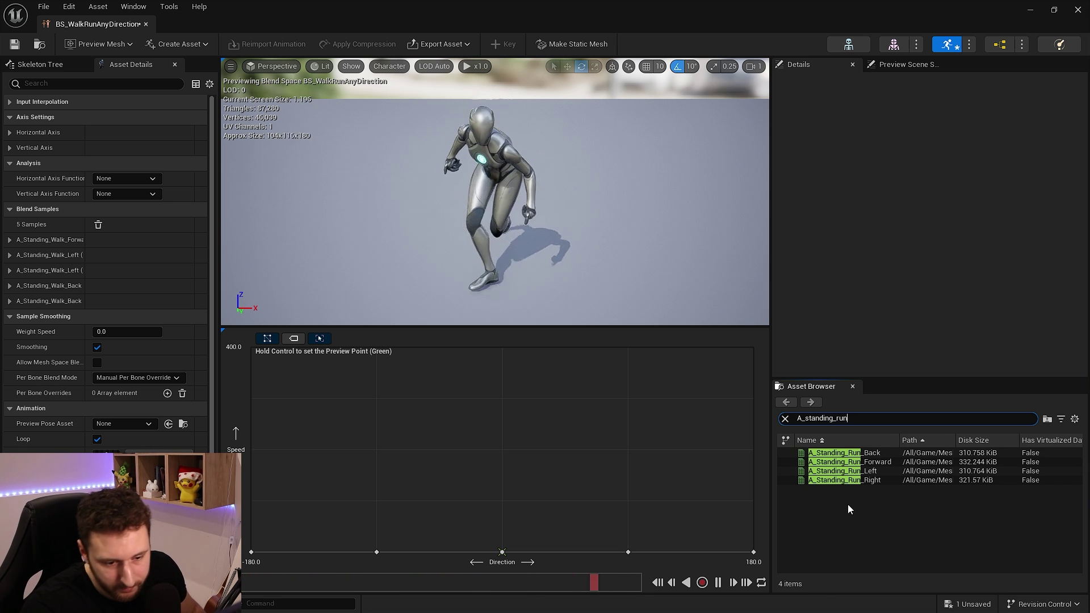
mouse_move(873, 480)
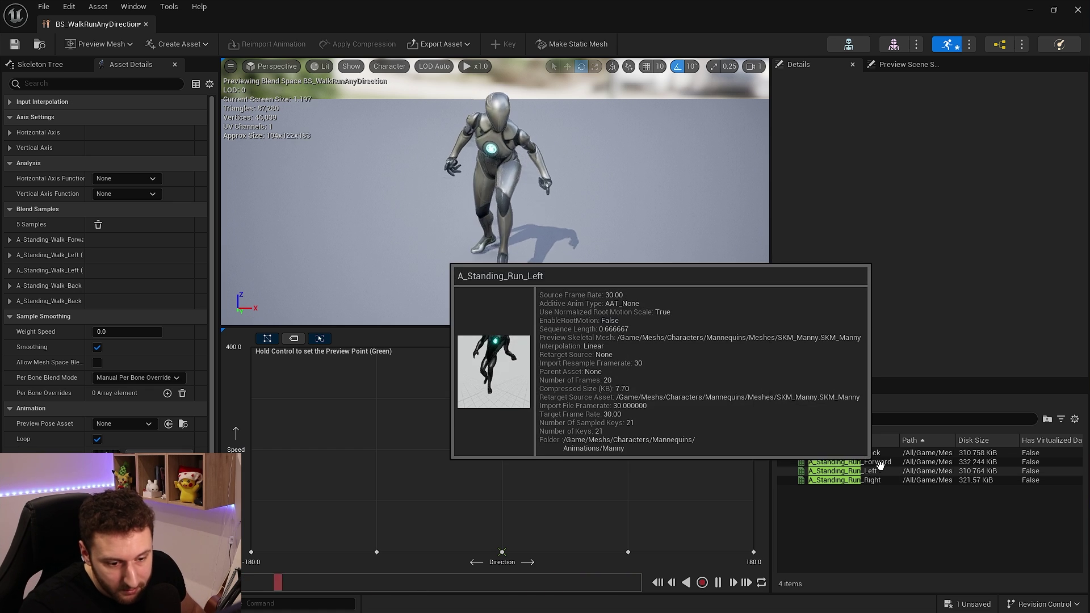
mouse_move(878, 462)
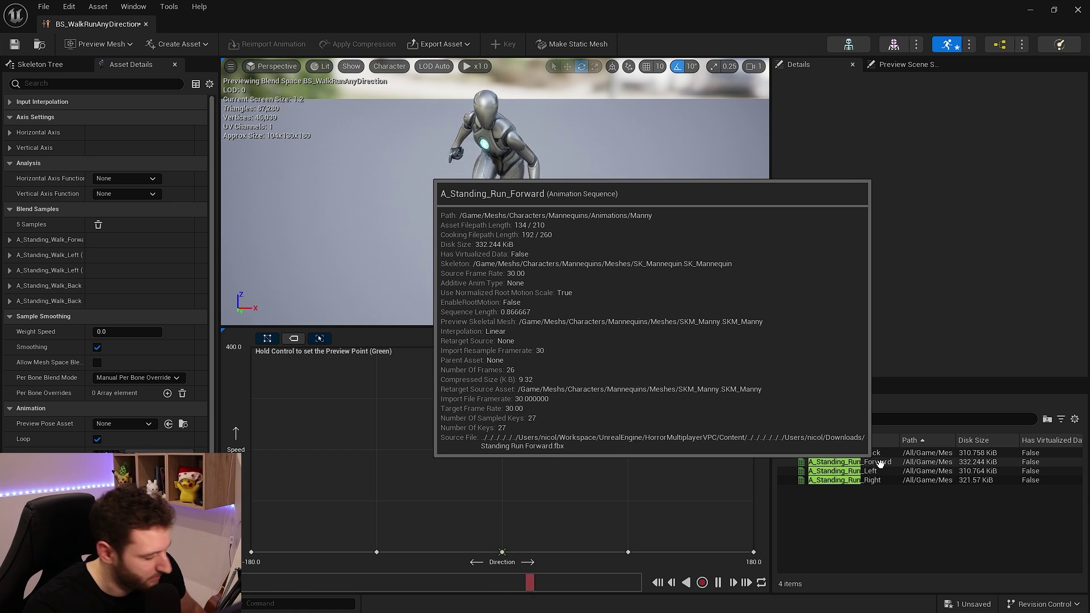
left_click(879, 462)
left_click_drag(881, 463, 504, 502)
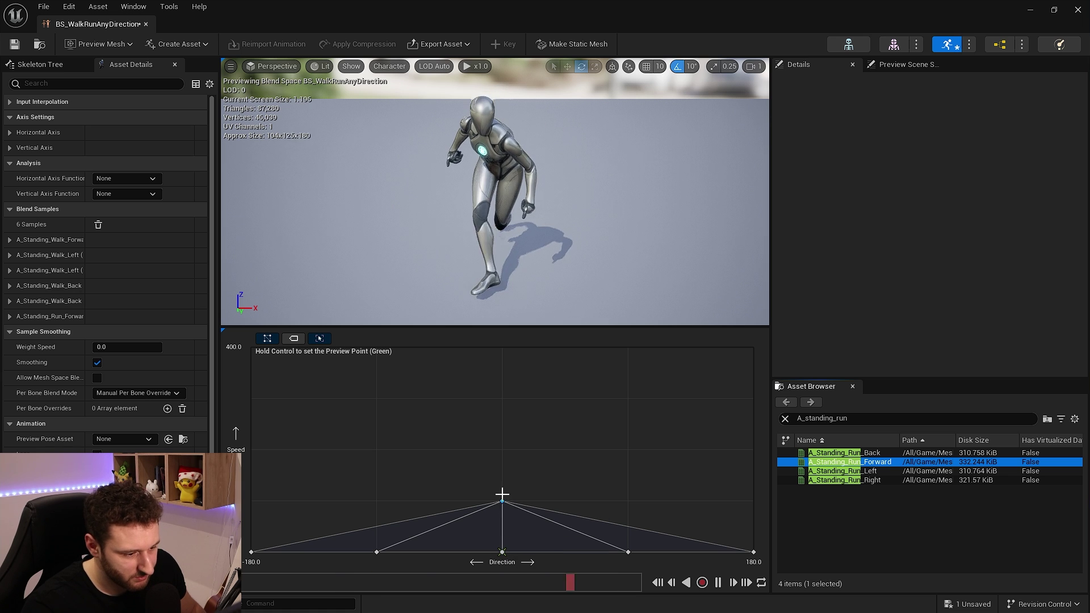
left_click_drag(839, 471, 377, 501)
Place Run_Back at Directions -180 and 180 and Run_Right at 90, all at Speed 100
left_click(828, 452)
left_click_drag(828, 453, 252, 501)
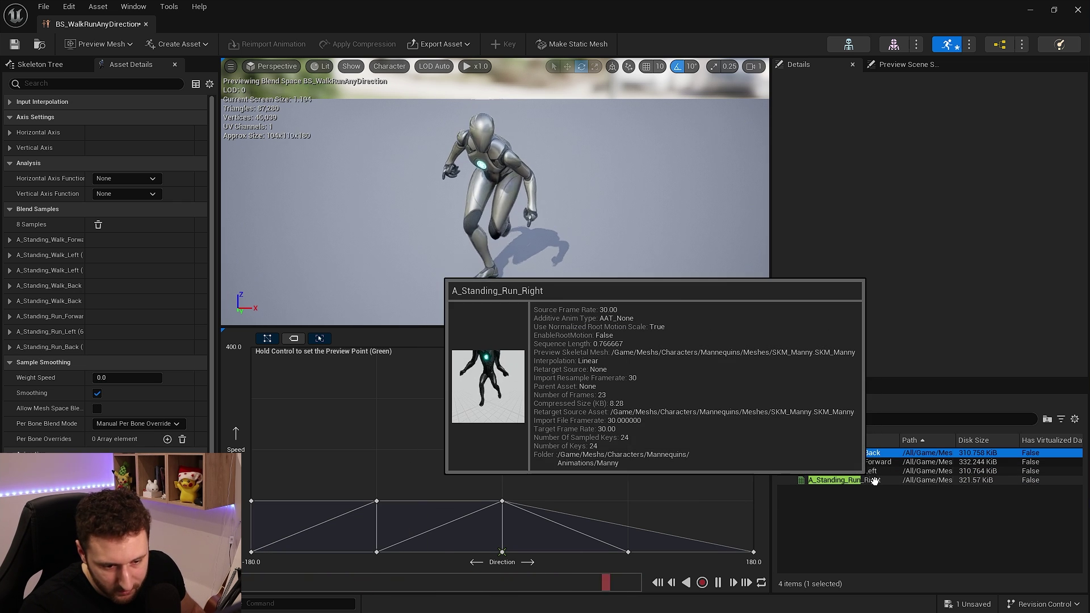
left_click(823, 480)
left_click_drag(823, 481, 627, 501)
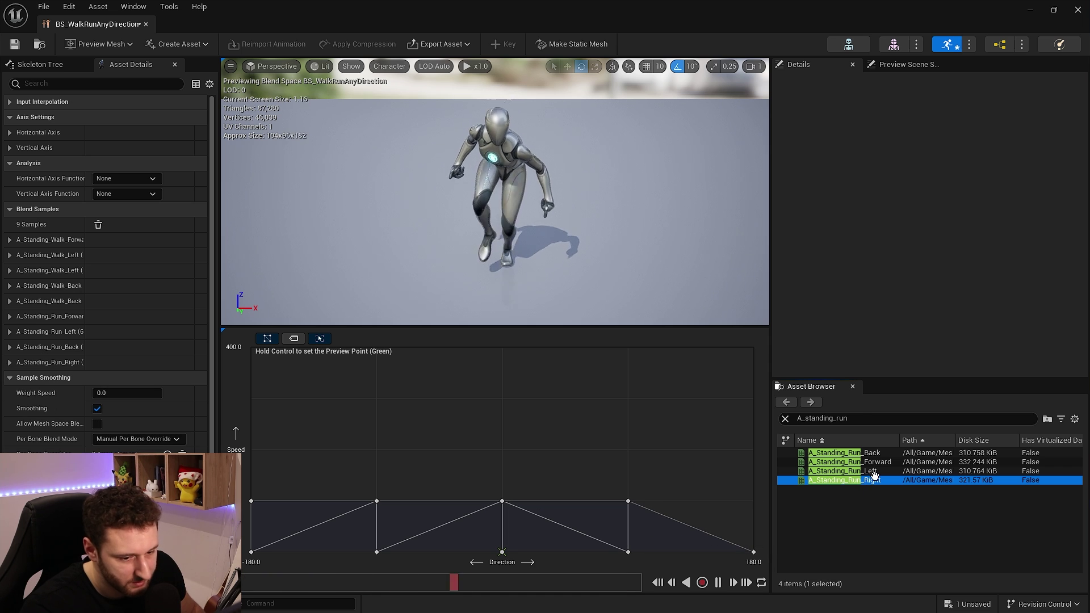
left_click(873, 452)
left_click_drag(873, 453, 755, 502)
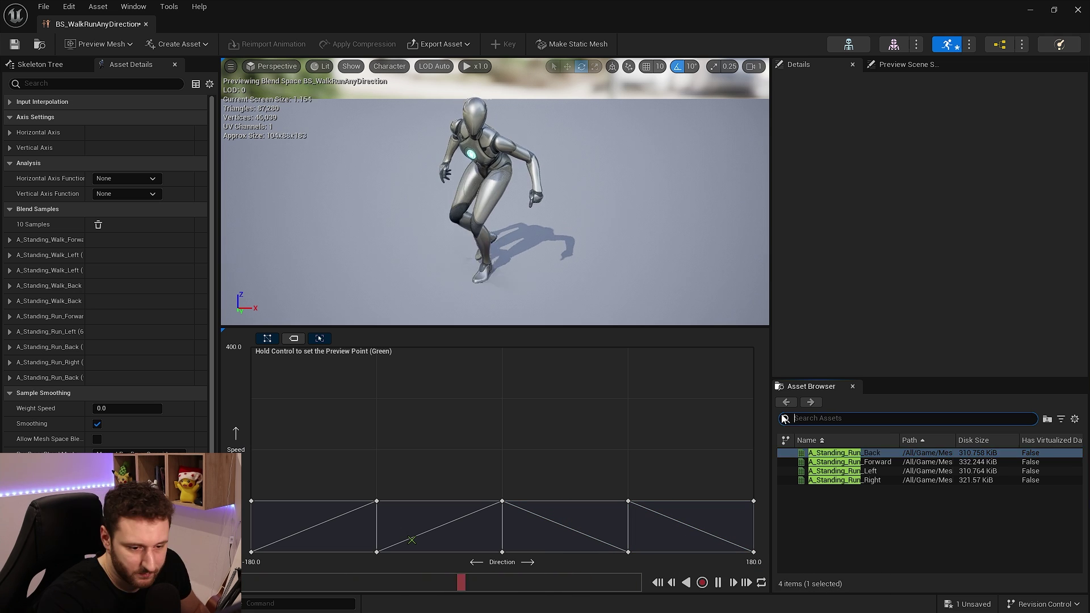
Search A_standing_sprint and place Sprint_Forward at Direction 0 for Speeds 300 and 400
left_click(785, 418)
type("A_")
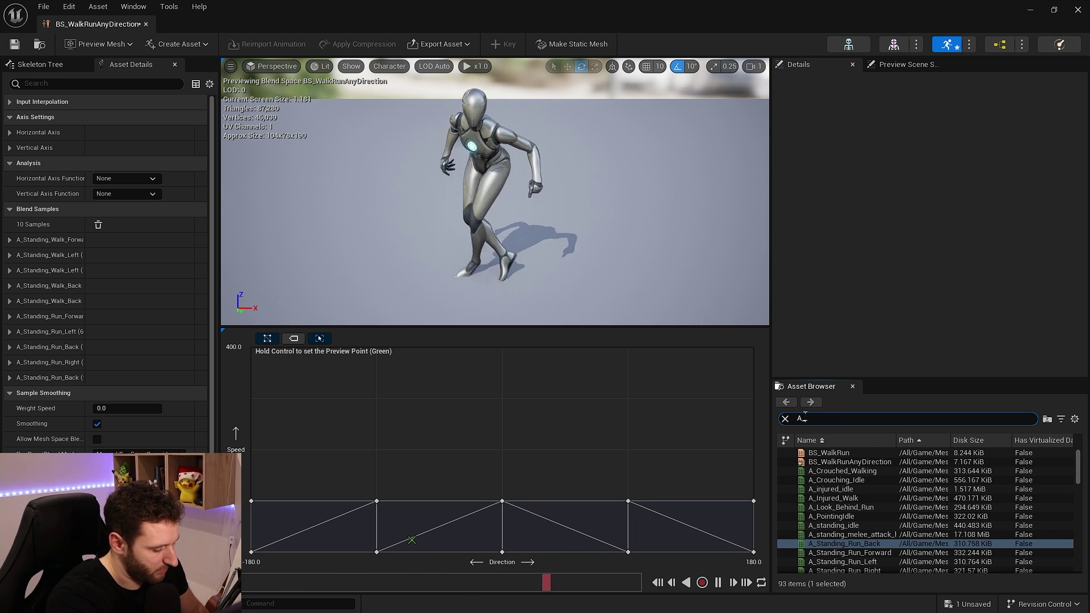
type("standing")
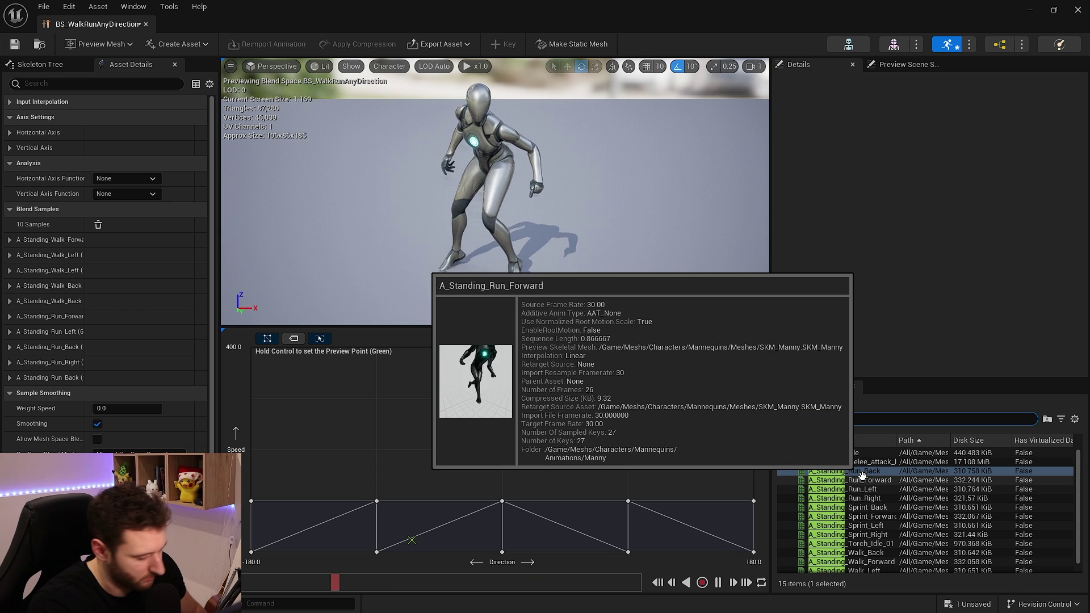
type("_sprint")
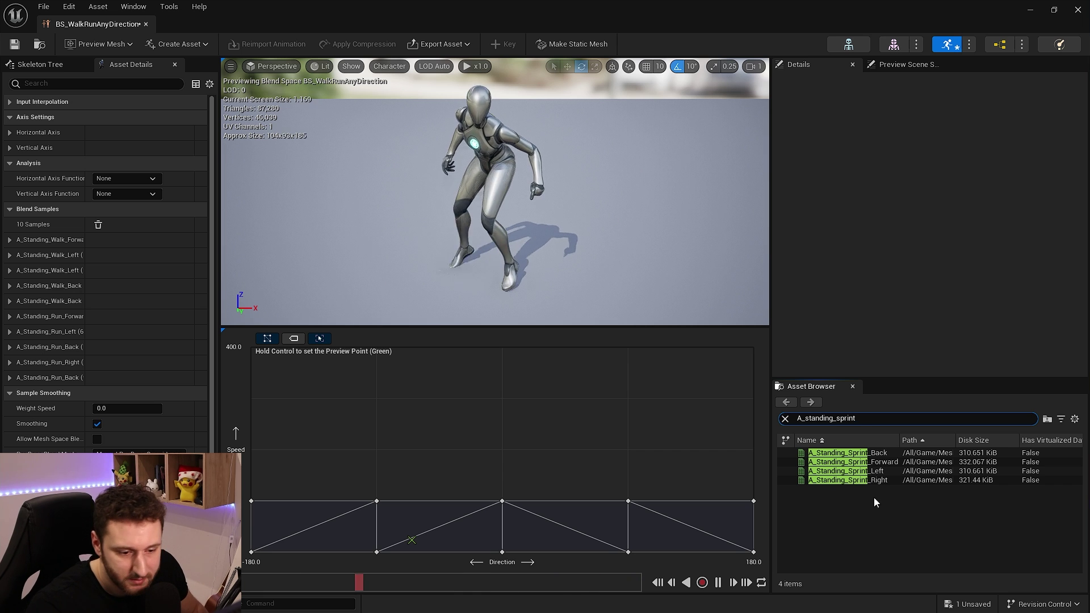
left_click(879, 453)
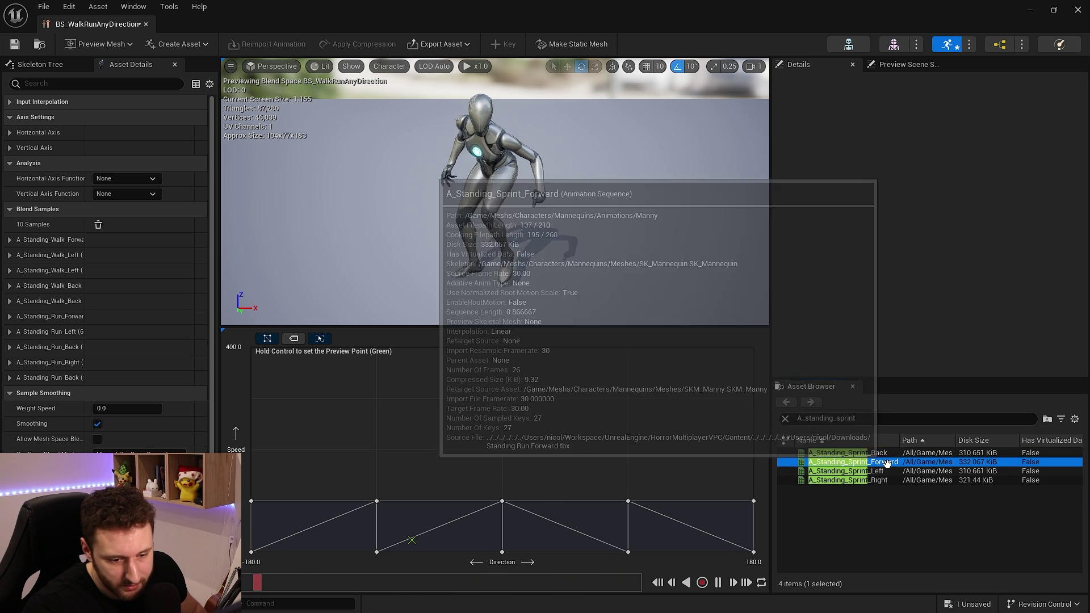
left_click_drag(851, 462, 499, 400)
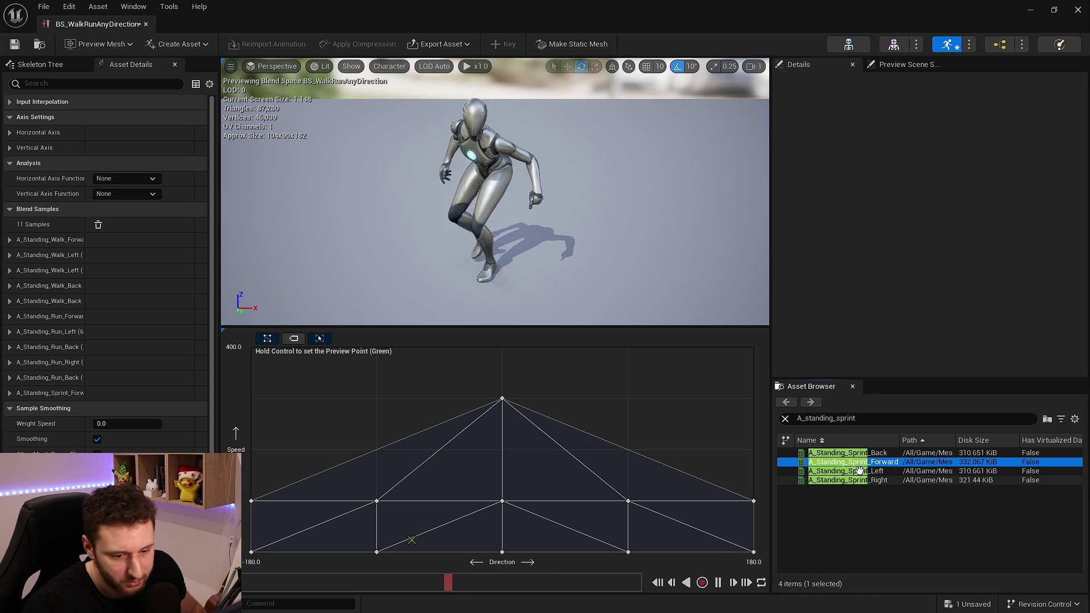
left_click_drag(851, 461, 502, 347)
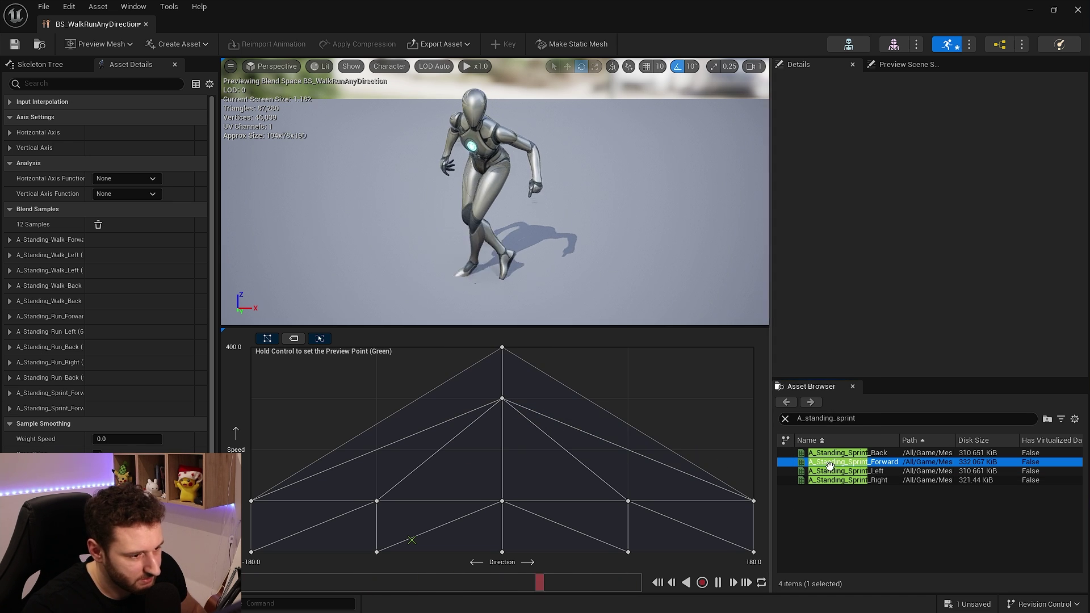
Place Sprint_Left at -90 and Sprint_Right at 90 for Speeds 300 and 400, undoing a misplaced drop
left_click(846, 470)
left_click_drag(849, 470, 376, 398)
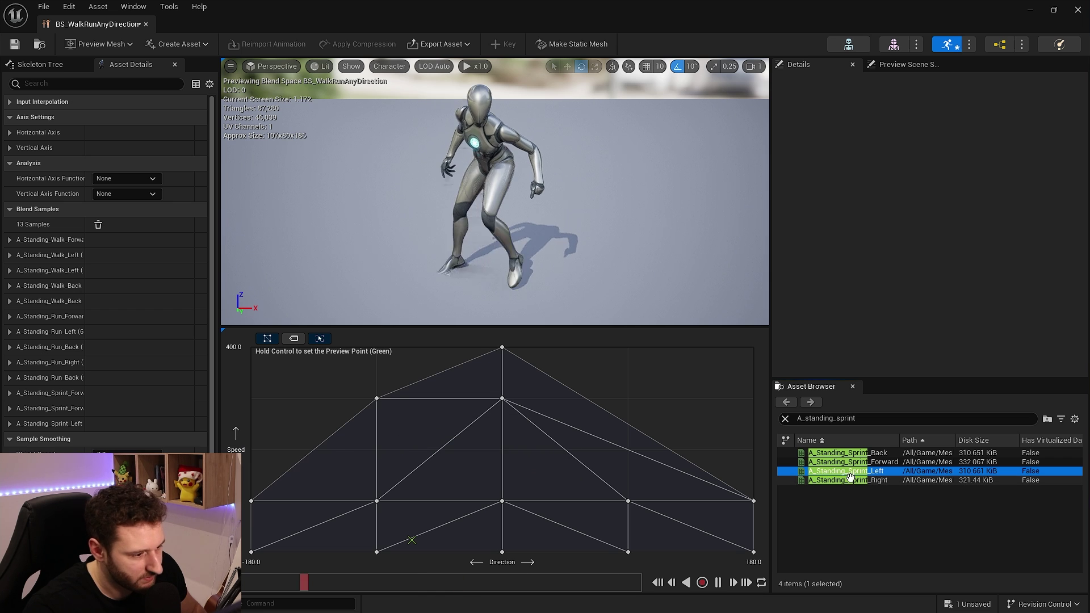
mouse_move(850, 477)
left_mouse_down()
mouse_move(395, 369)
mouse_move(377, 349)
left_mouse_up()
left_click(846, 479, "ctrl")
left_click_drag(850, 480, 628, 397)
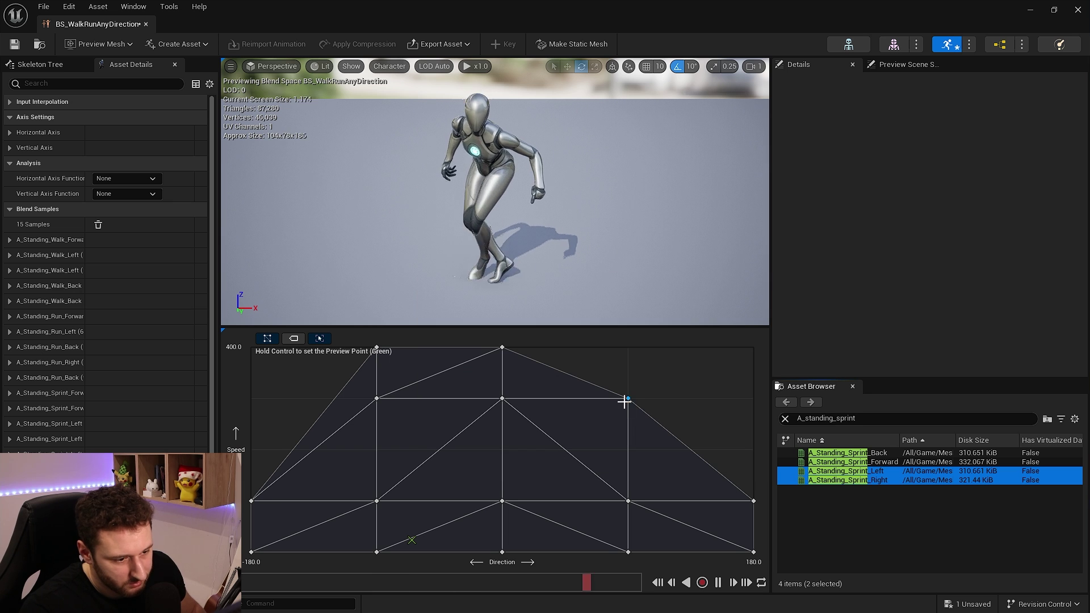
key("ctrl+z")
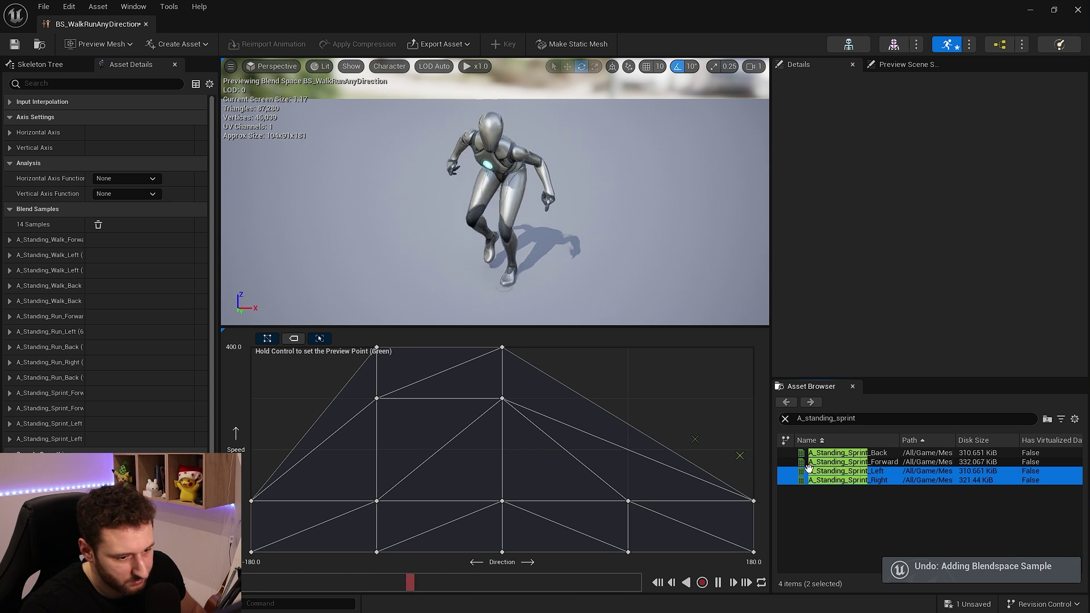
left_click(857, 480)
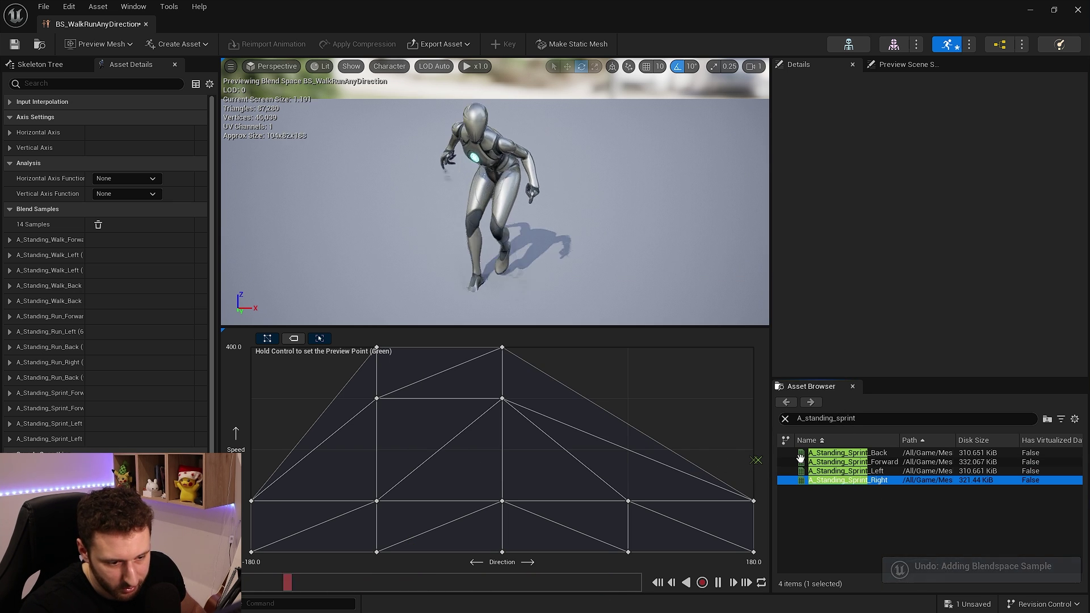
left_click_drag(856, 481, 629, 399)
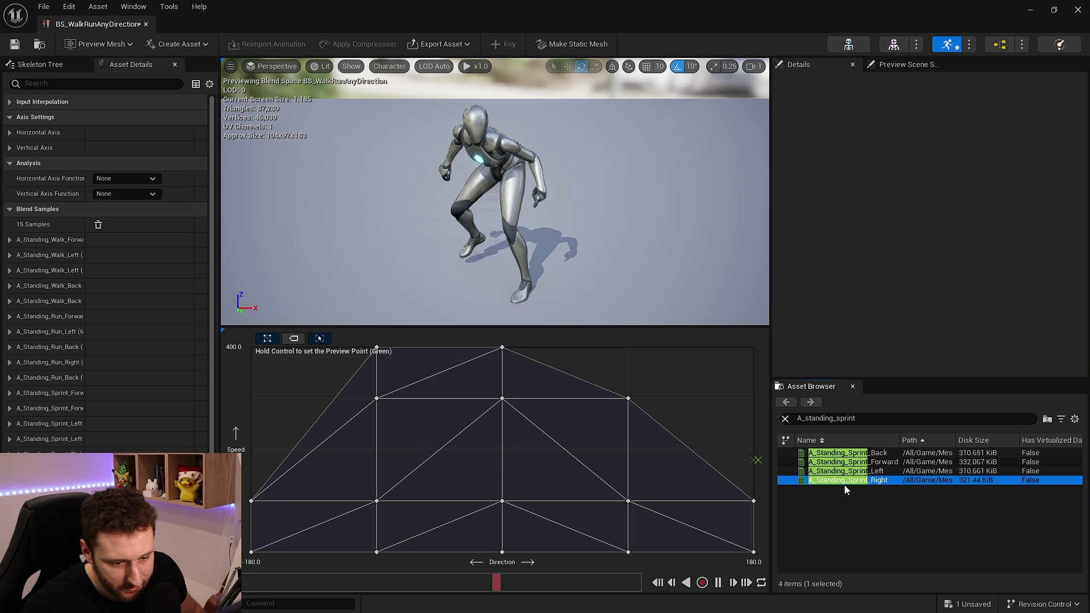
left_click_drag(843, 485, 628, 348)
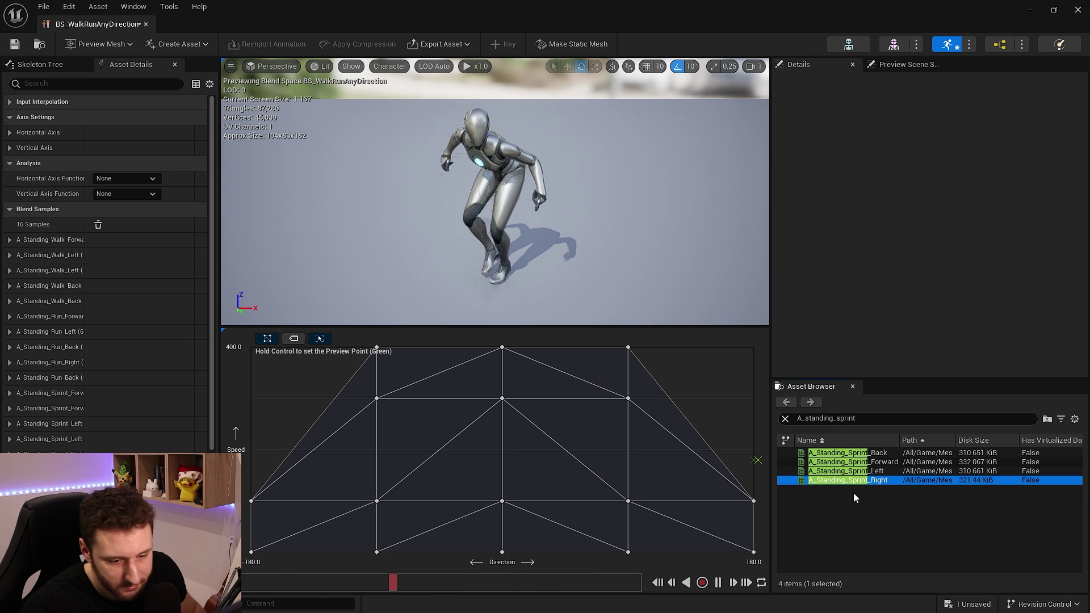
Place Sprint_Back at Directions 180 and -180 on the Speed 300 and 400 rows
left_click(877, 453)
left_click_drag(865, 454, 753, 347)
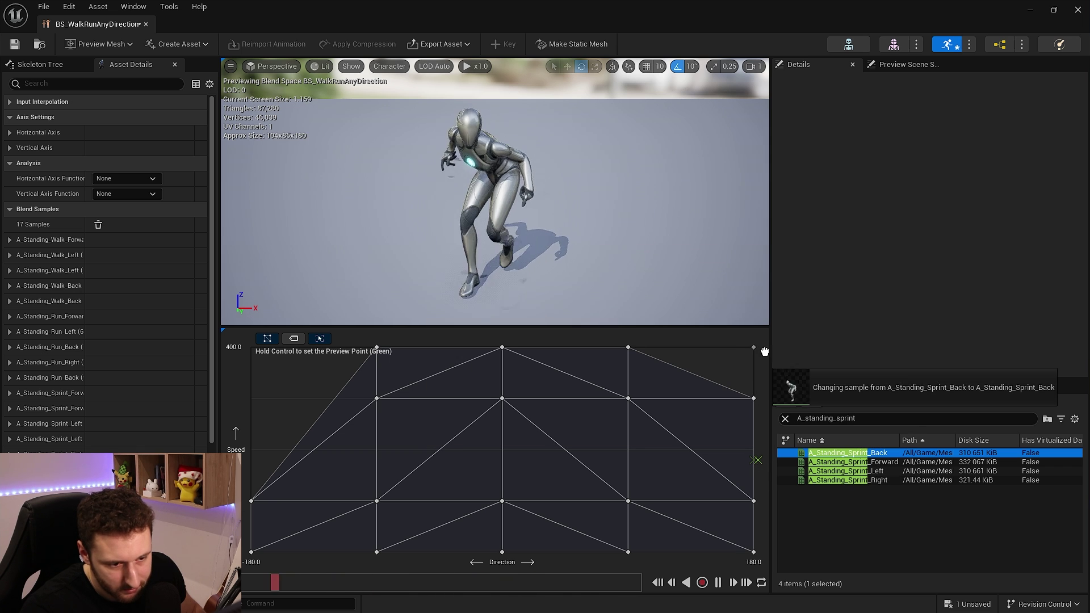
left_click_drag(858, 454, 278, 408)
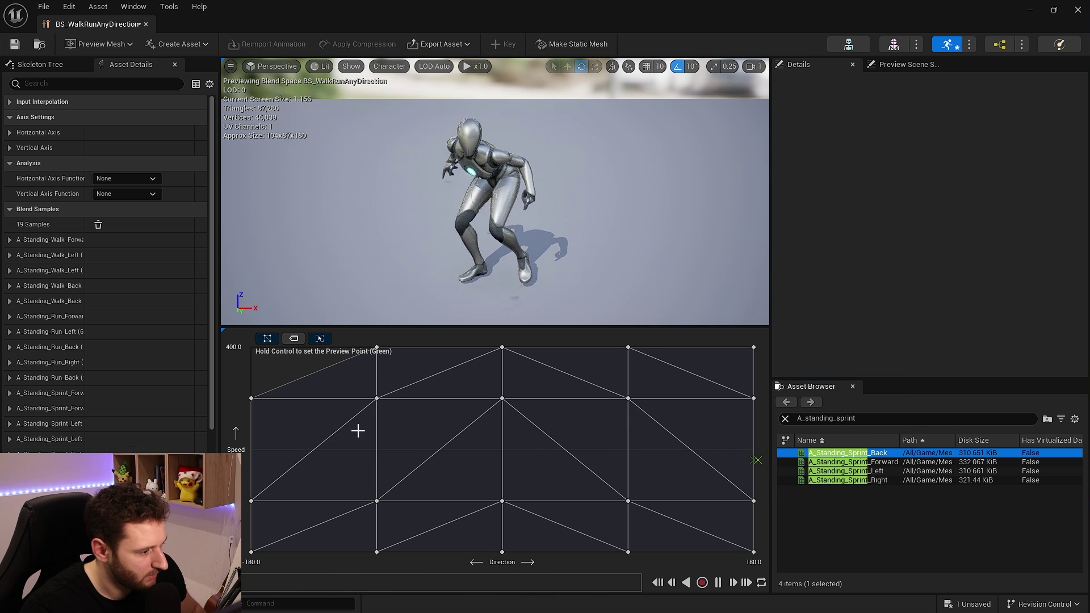
left_click_drag(813, 451, 256, 351)
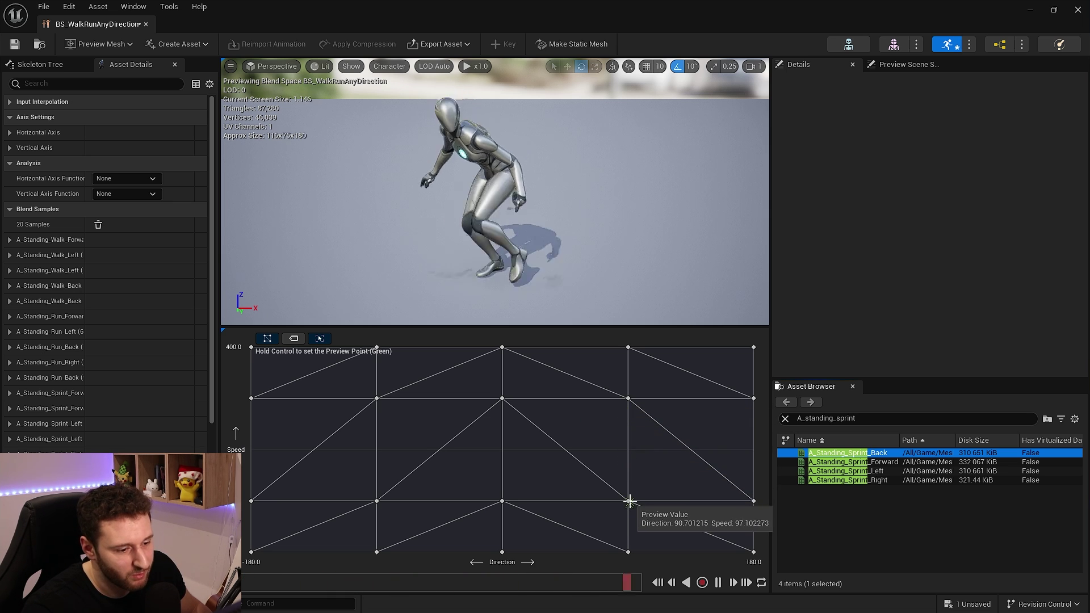
Swap the bottom Direction 90 sample for A_Standing_Walk_Right, save BS_WalkRunAnyDirection and close it
left_click(629, 552)
key("Delete")
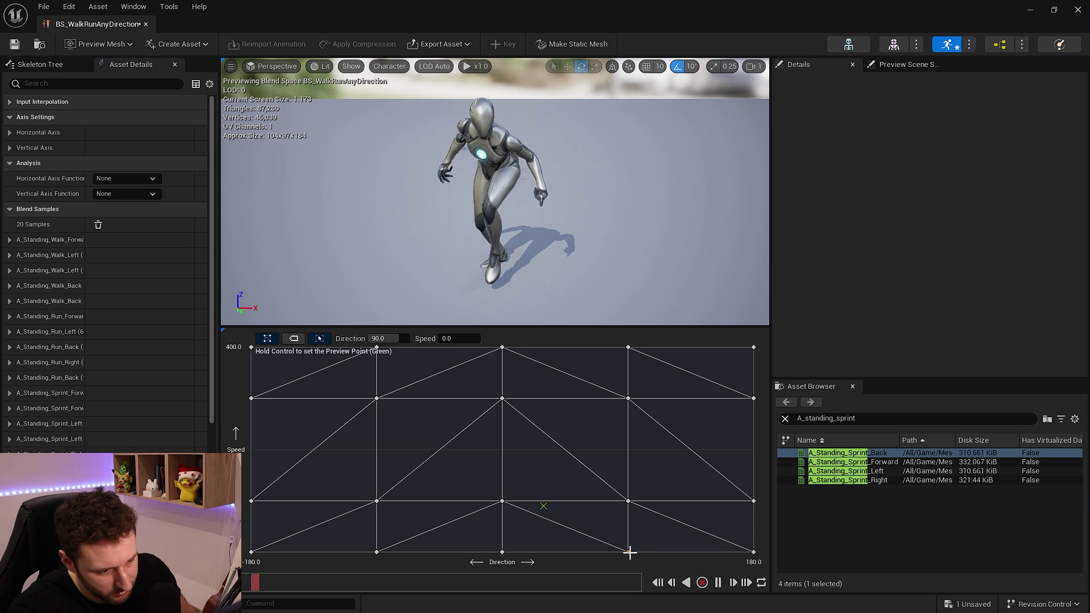
double_click(846, 417)
type("A_standing_walk")
left_click_drag(875, 480, 629, 553)
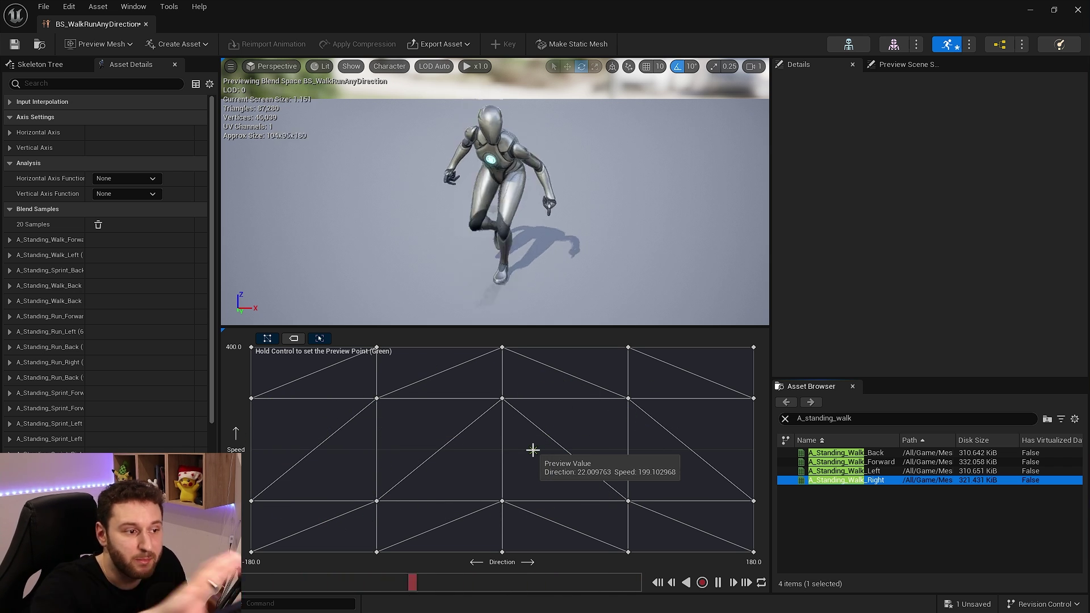
key("ctrl+s")
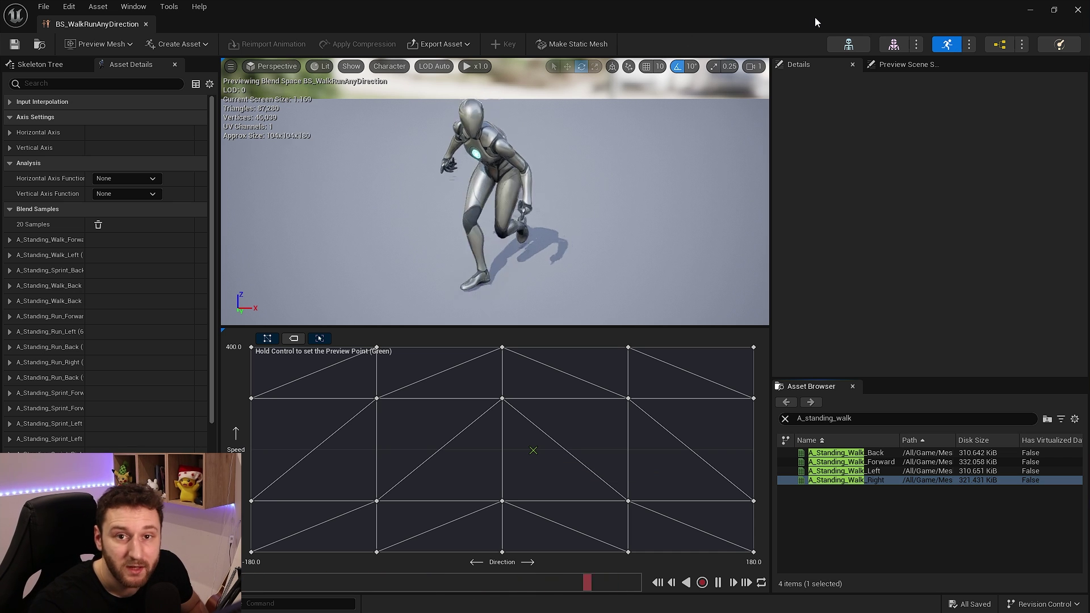
left_click(1077, 11)
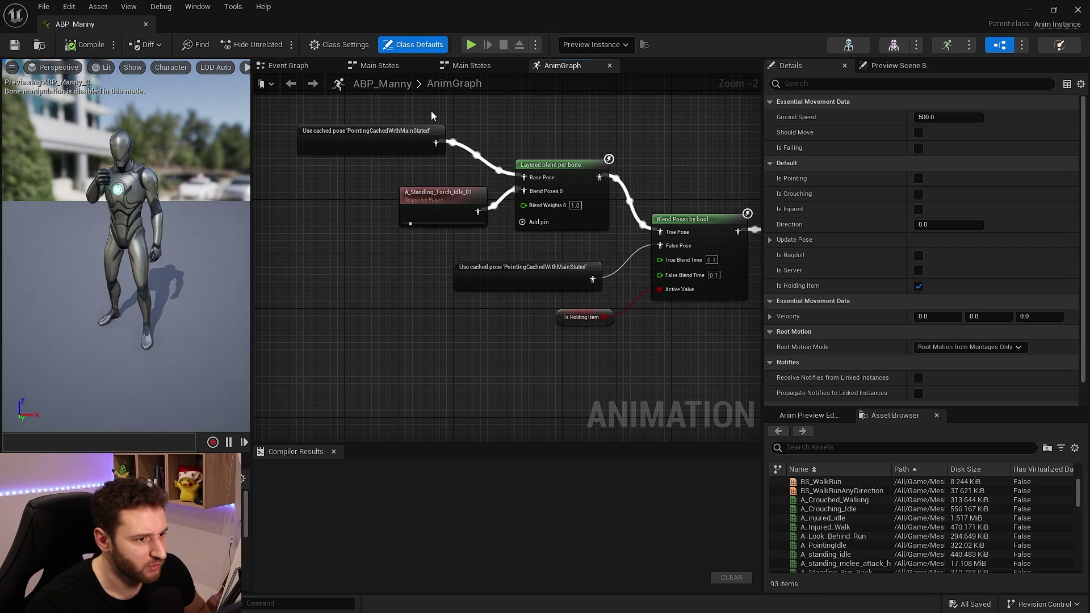
In ABP_Manny's Event Graph, inspect the GroundSpeed, Velocity and MovementComponent variables
left_click(298, 69)
right_click_drag(461, 170, 526, 412)
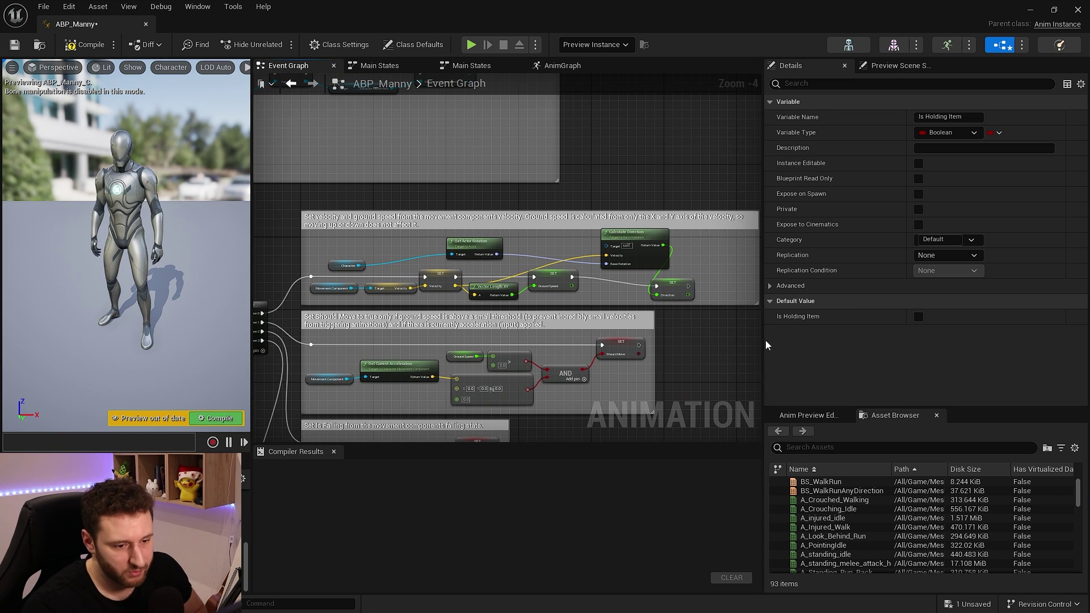
left_click_drag(763, 338, 883, 341)
scroll(582, 315, "up", 4)
right_click_drag(582, 315, 852, 300)
left_click(697, 240)
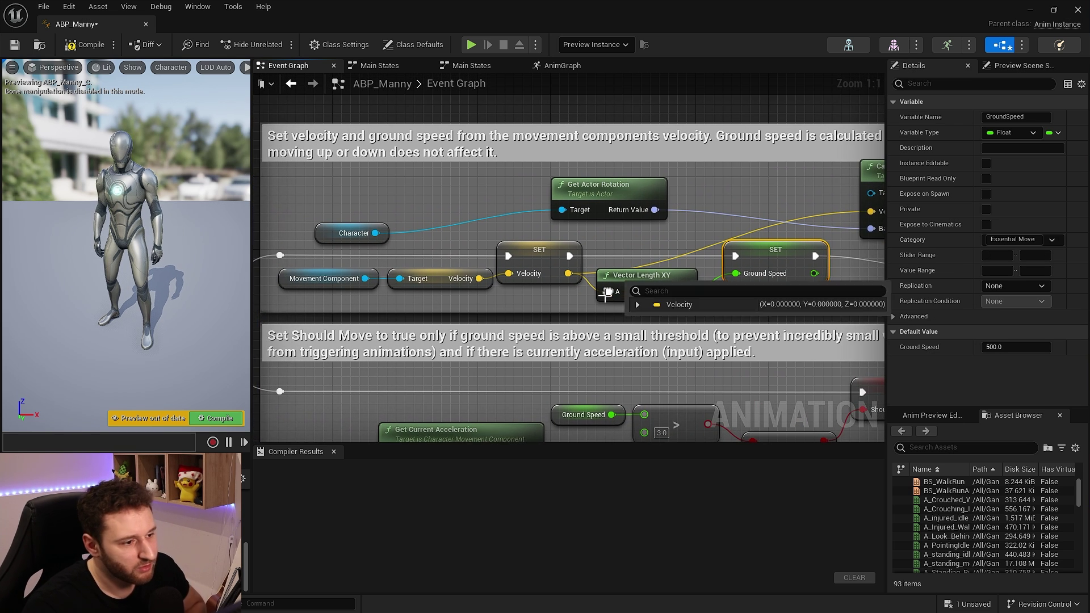
right_click_drag(414, 304, 431, 306)
left_click(554, 253)
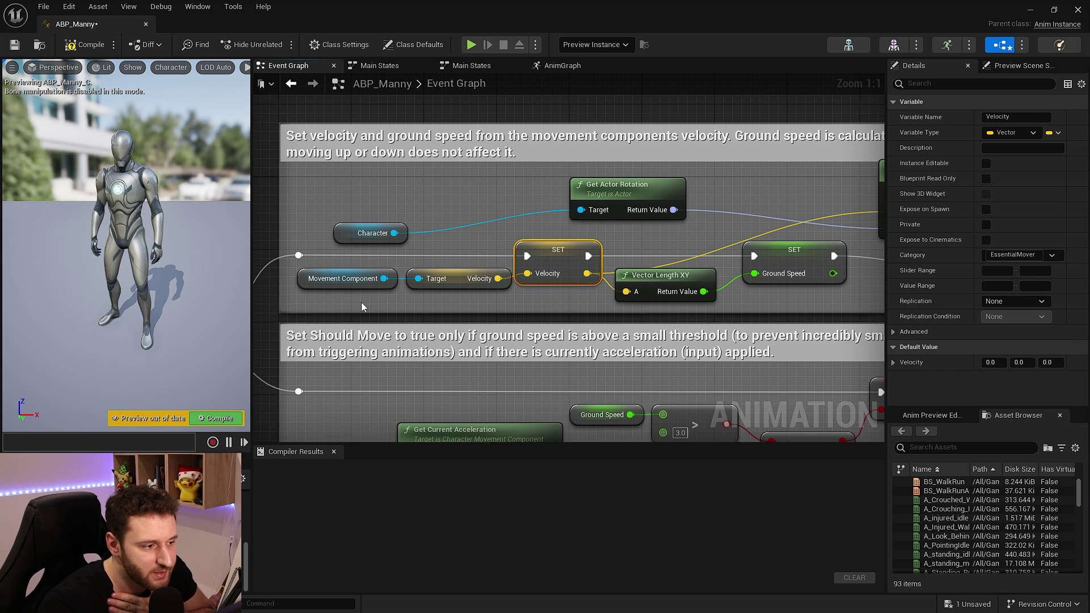
scroll(386, 301, "down", 1)
right_click_drag(386, 301, 510, 236)
scroll(458, 187, "down", 2)
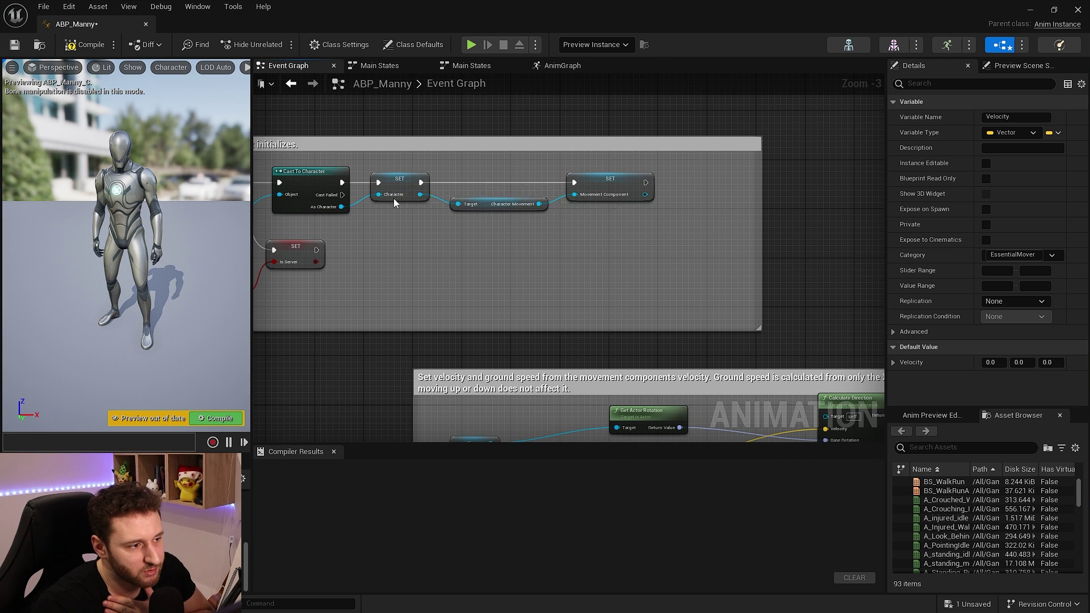
right_click_drag(431, 262, 494, 254)
scroll(511, 295, "up", 3)
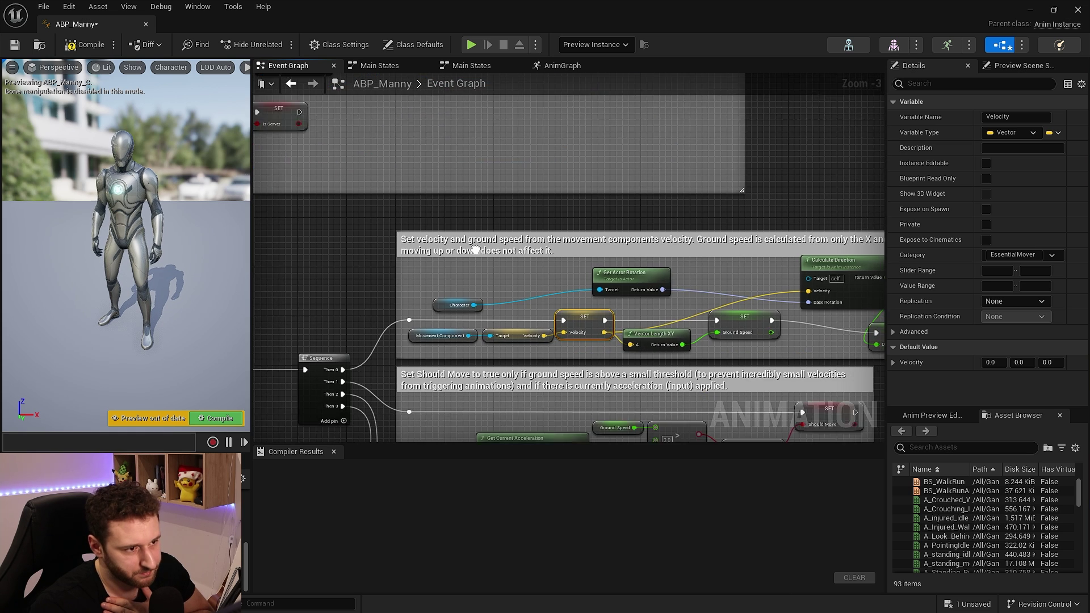
right_click_drag(549, 338, 375, 309)
left_click(313, 309)
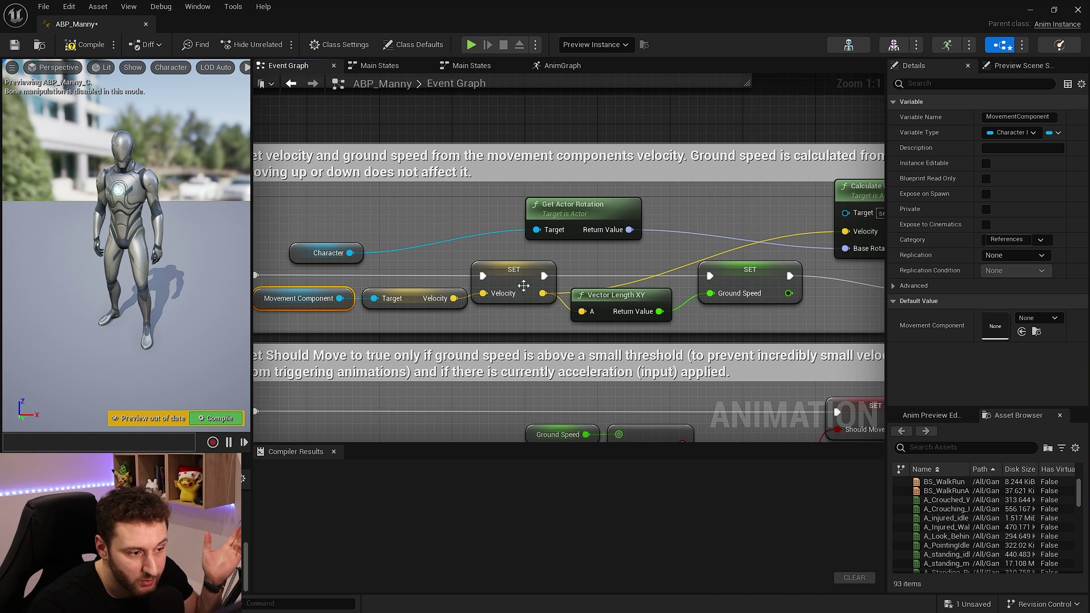
Review the Calculate Direction chain with Get Actor Rotation and the Direction and GroundSpeed variable settings
right_click_drag(532, 318, 452, 302)
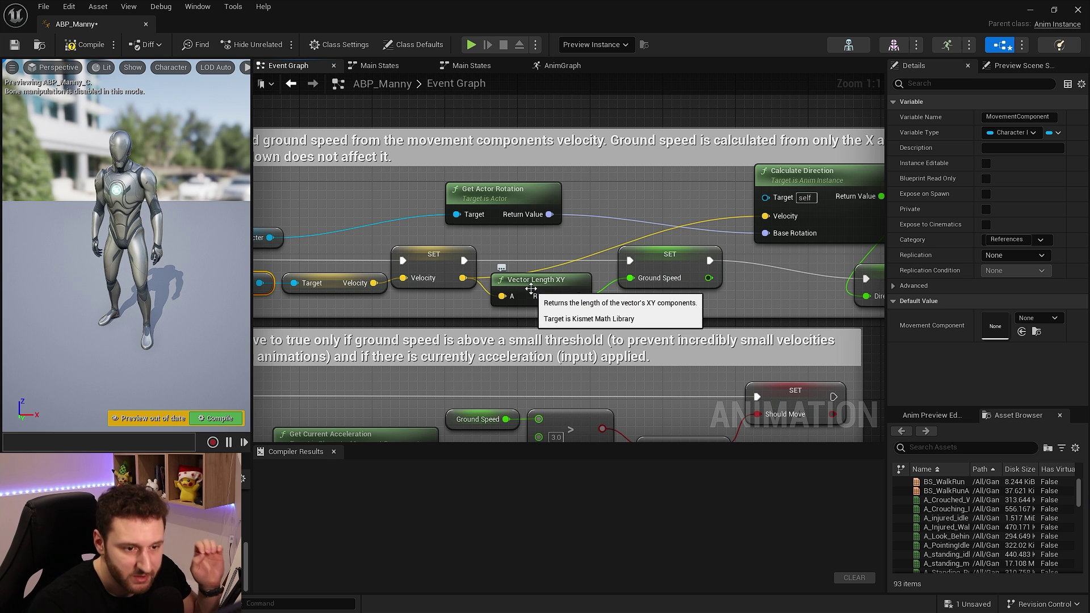
left_click_drag(537, 287, 546, 287)
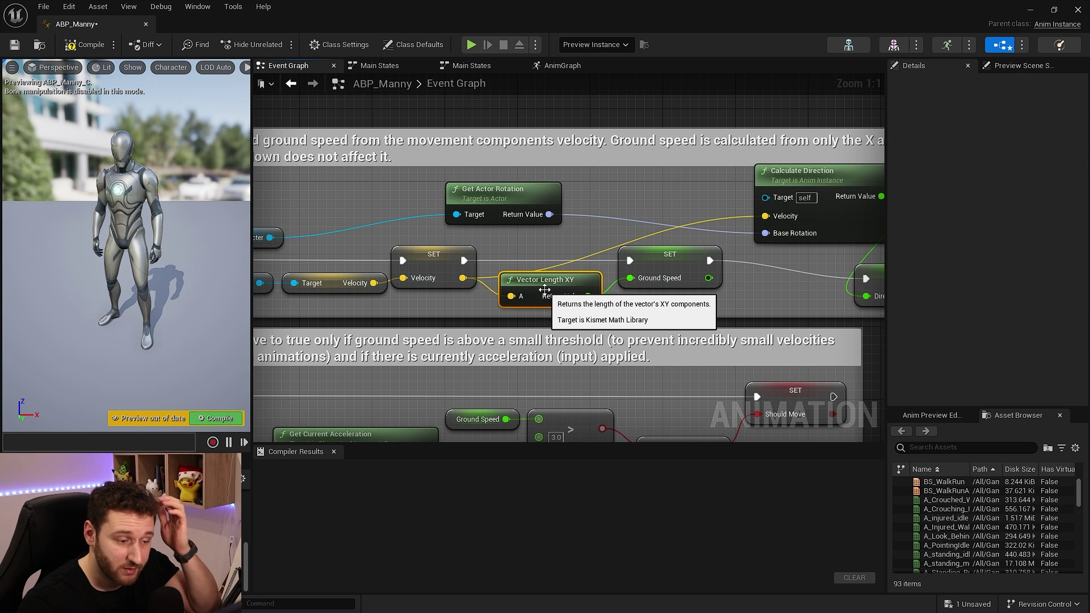
left_click(670, 277)
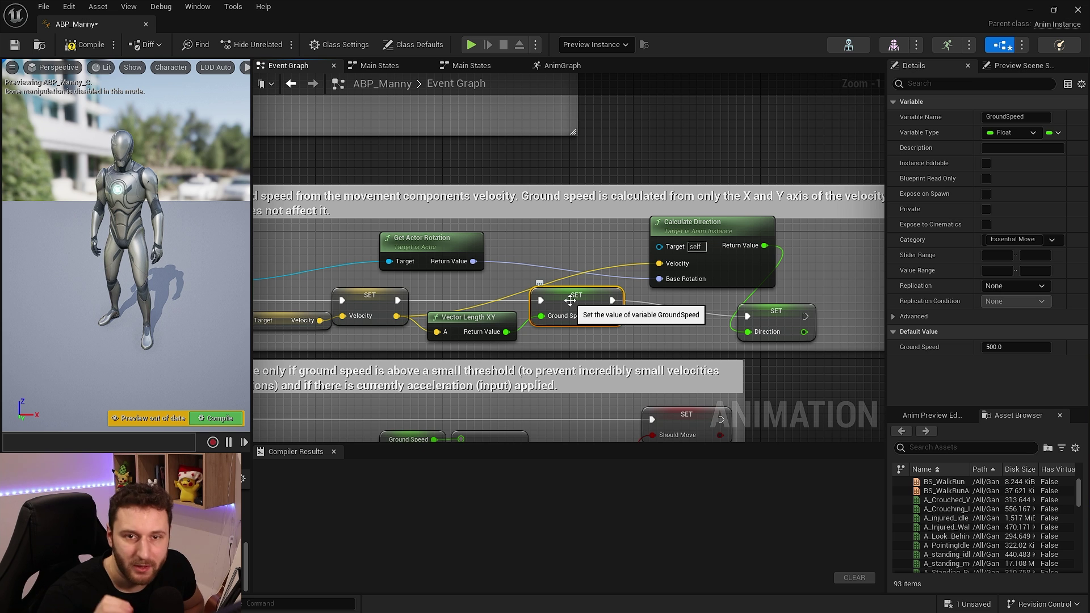
right_click_drag(551, 334, 693, 347)
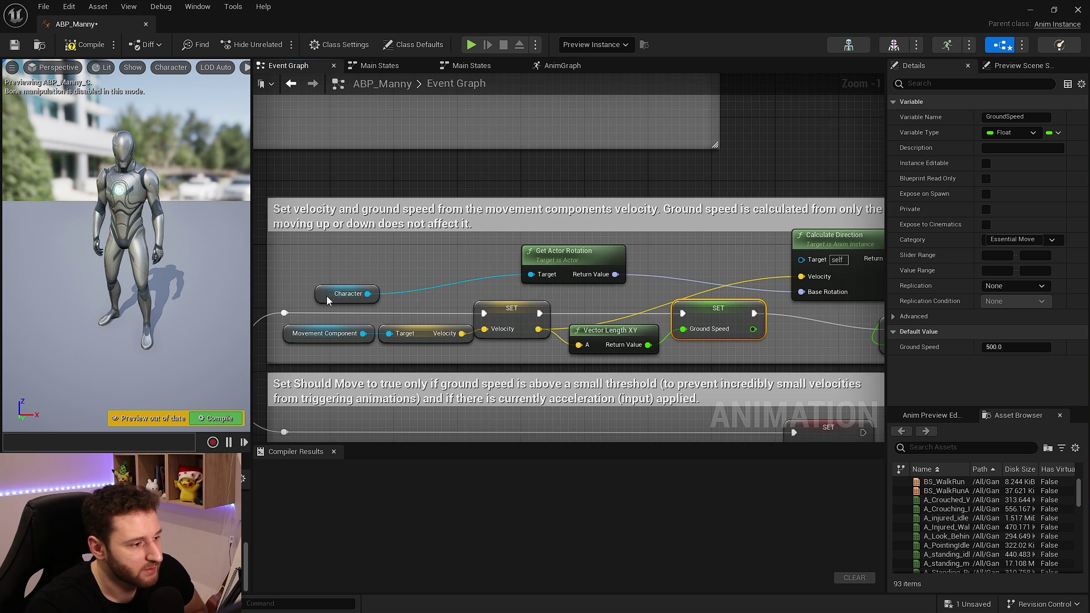
left_click(568, 259)
right_click_drag(644, 259, 509, 257)
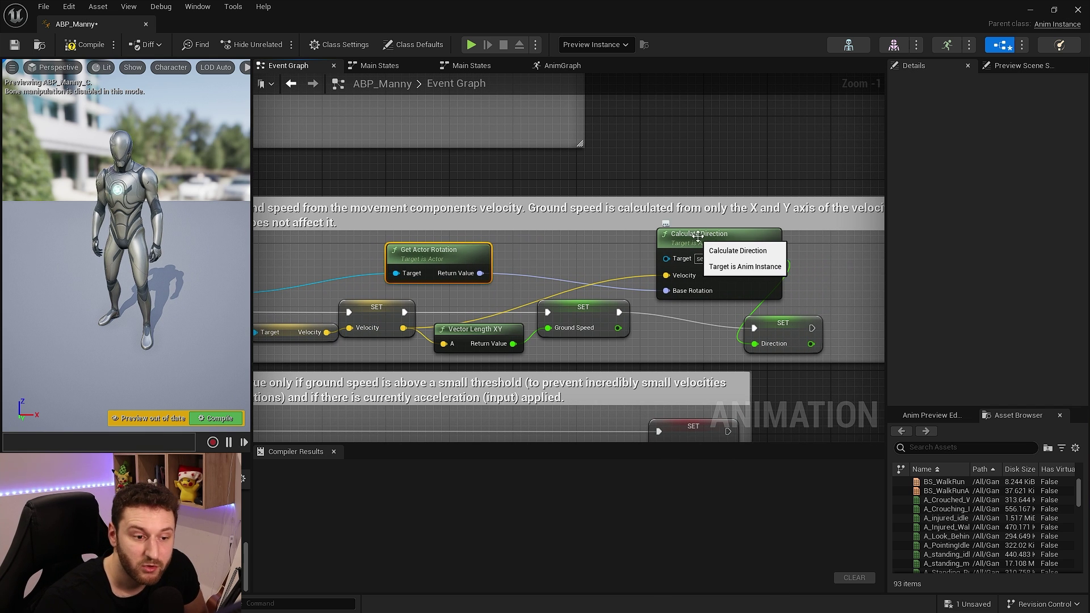
mouse_move(671, 284)
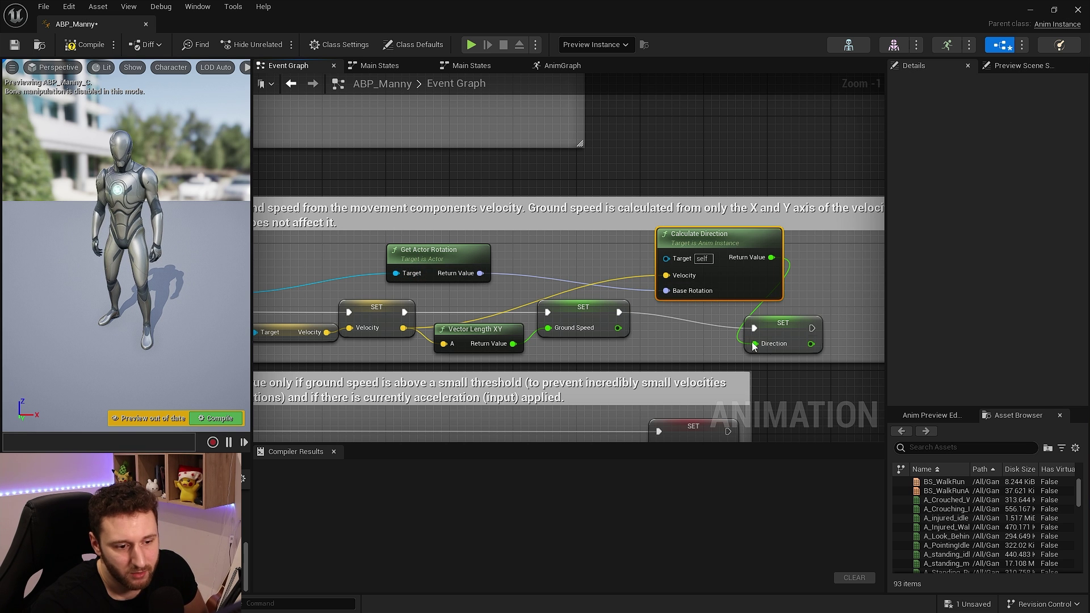
left_click(784, 335)
scroll(727, 301, "down", 4)
scroll(727, 301, "up", 5)
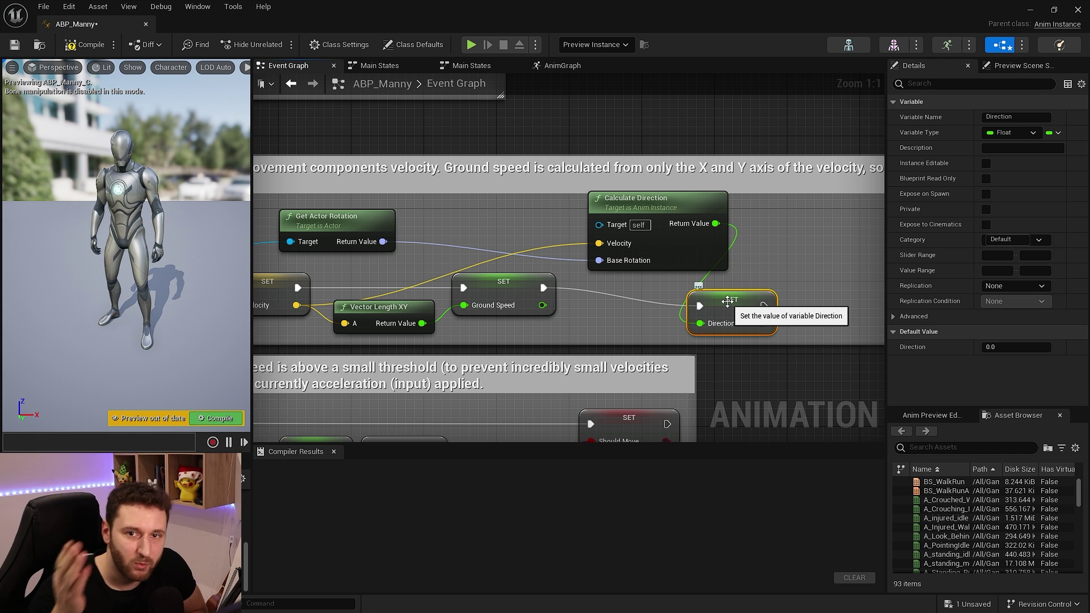
left_click(508, 283)
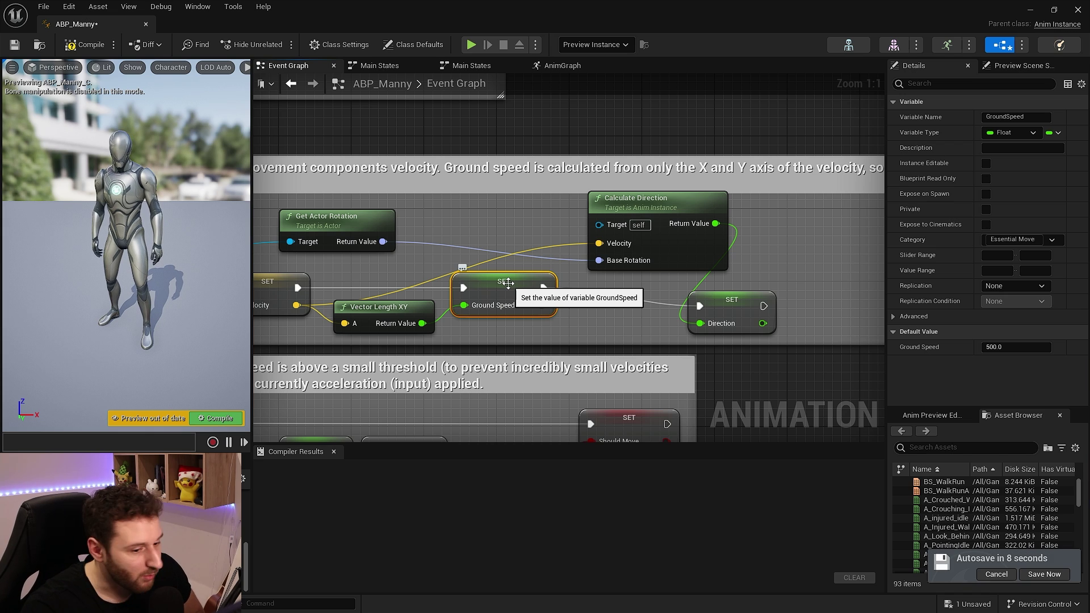
Open the Walk / Run state inside the AnimGraph's Locomotion state machine
left_click(559, 66)
scroll(375, 392, "down", 4)
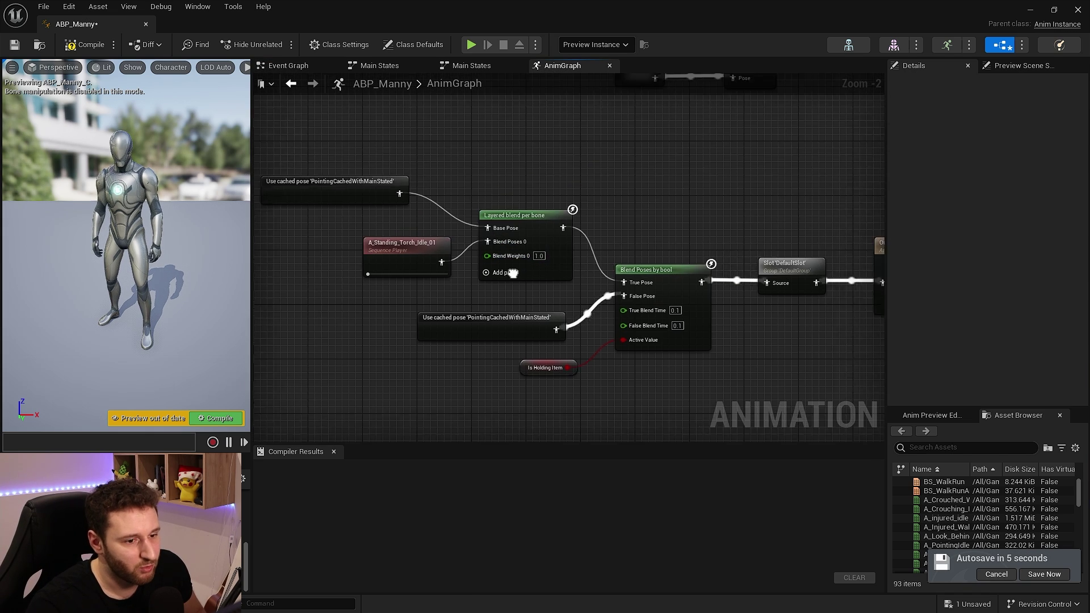
scroll(375, 391, "up", 2)
scroll(399, 294, "up", 1)
right_click_drag(399, 294, 516, 316)
scroll(487, 275, "up", 1)
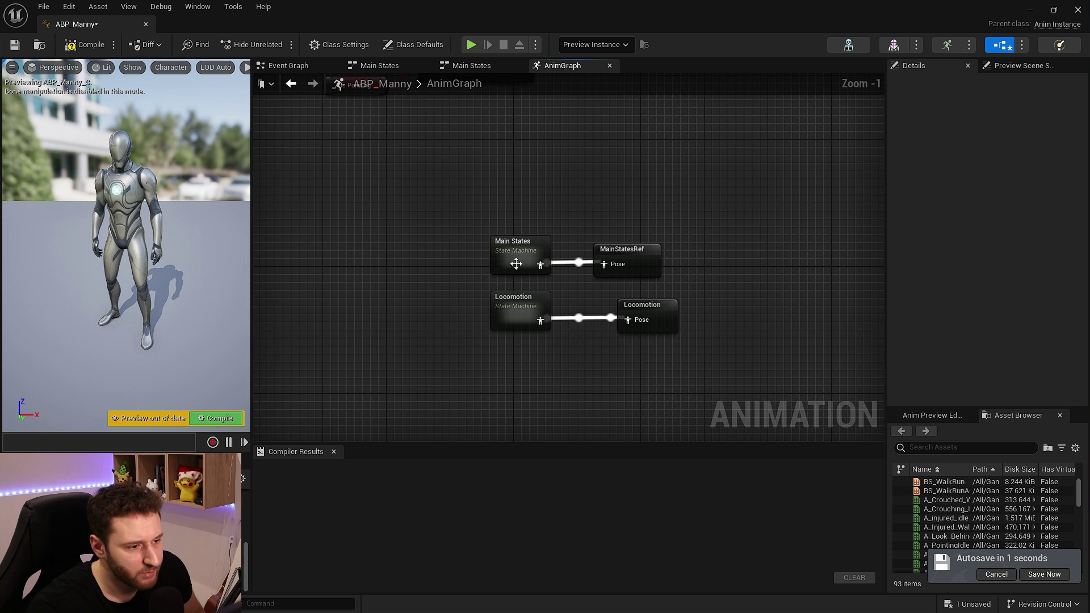
double_click(514, 249)
scroll(528, 320, "up", 2)
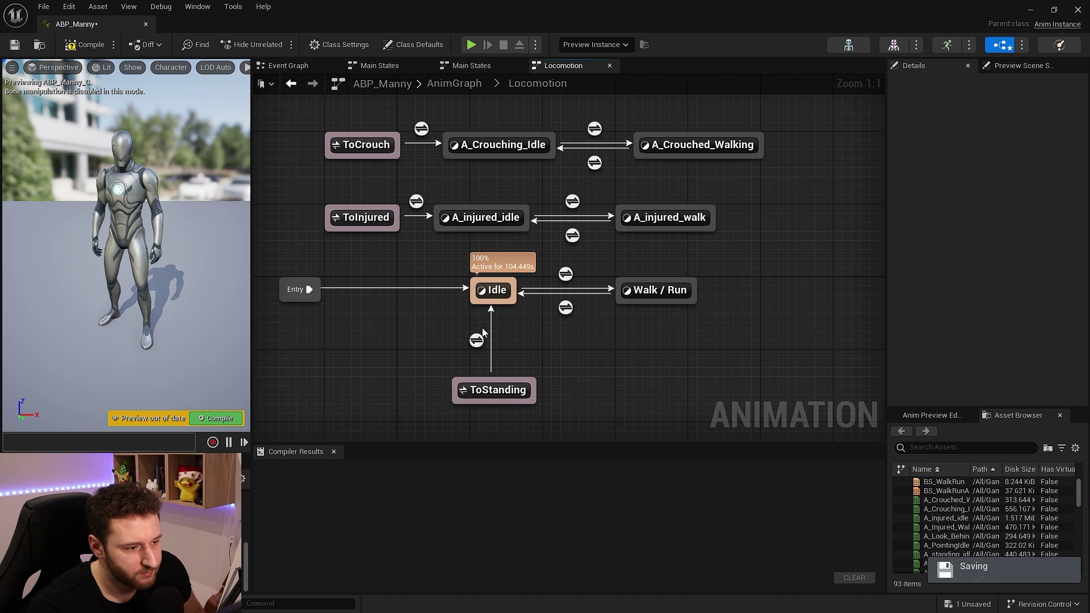
left_click_drag(761, 278, 315, 436)
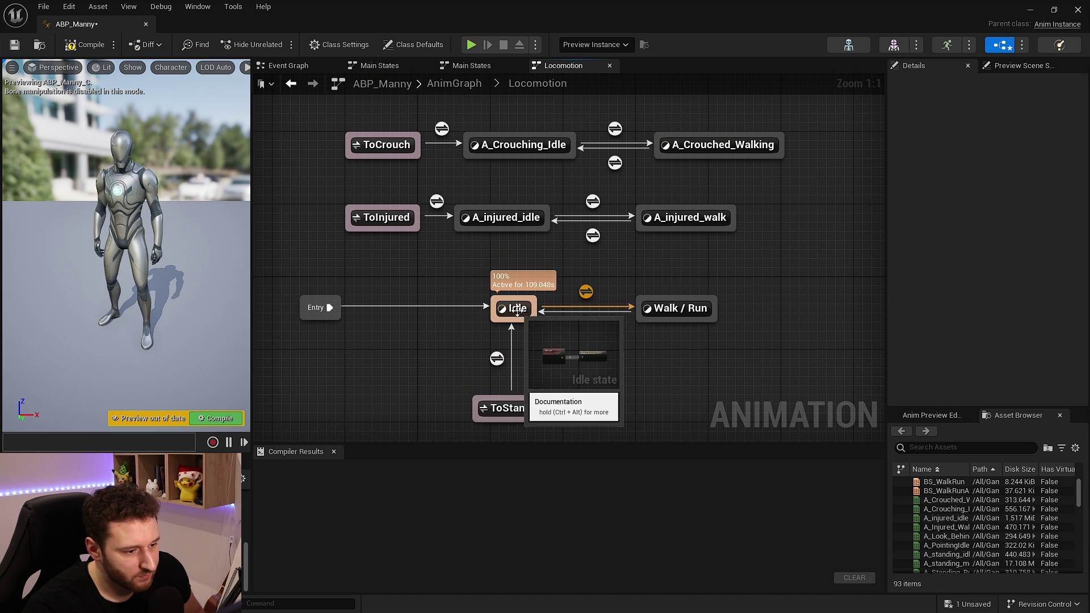
double_click(680, 308)
Replace the old pose nodes with BS_WalkRun driven by Ground Speed and compile
key("ctrl+z")
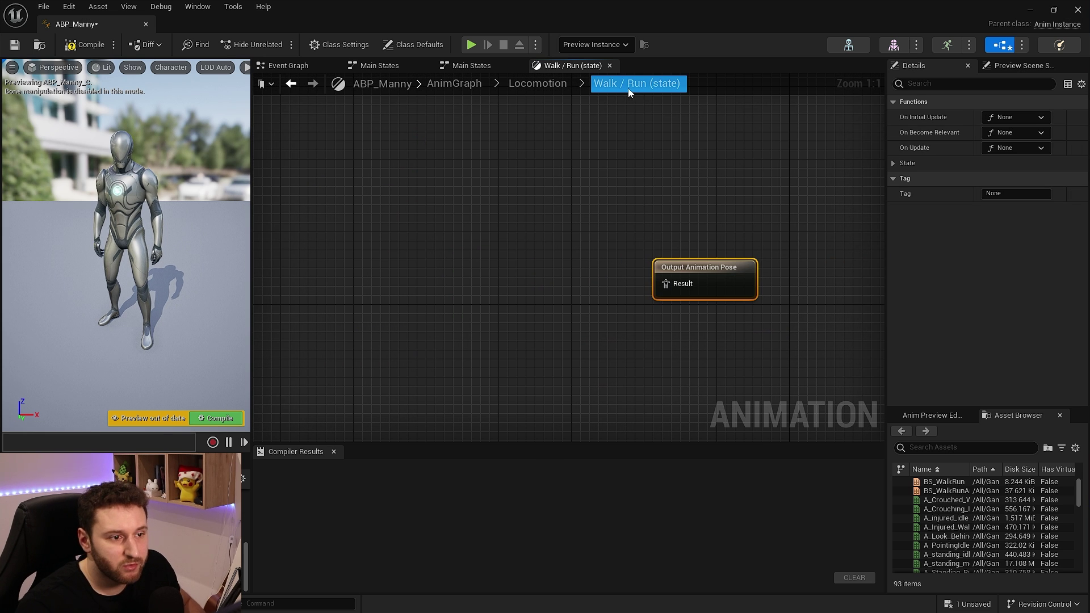
scroll(950, 497, "down", 2)
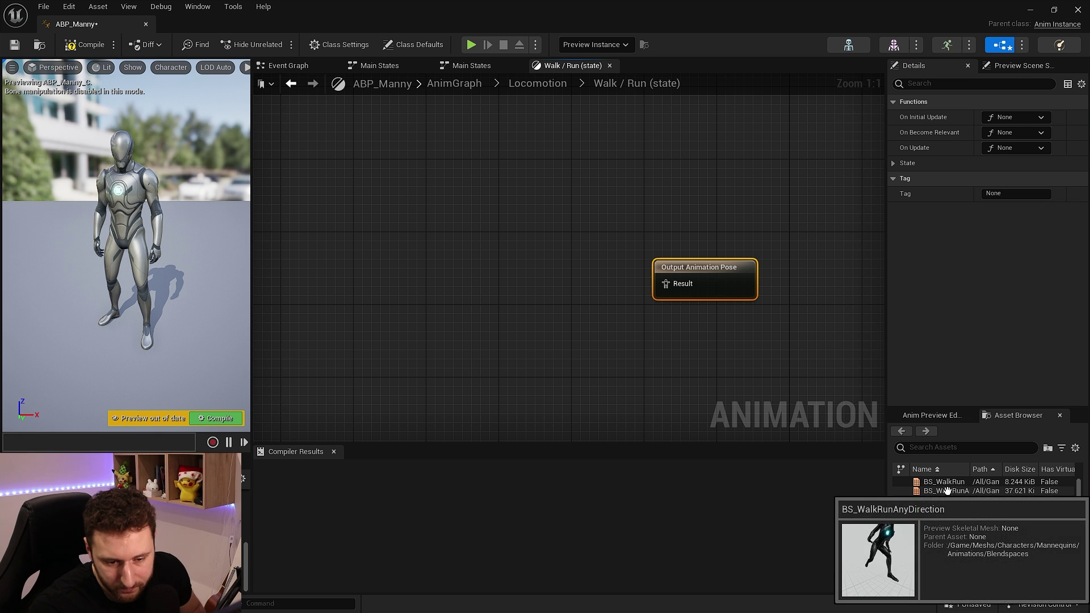
left_click(899, 481)
left_click_drag(898, 480, 517, 257)
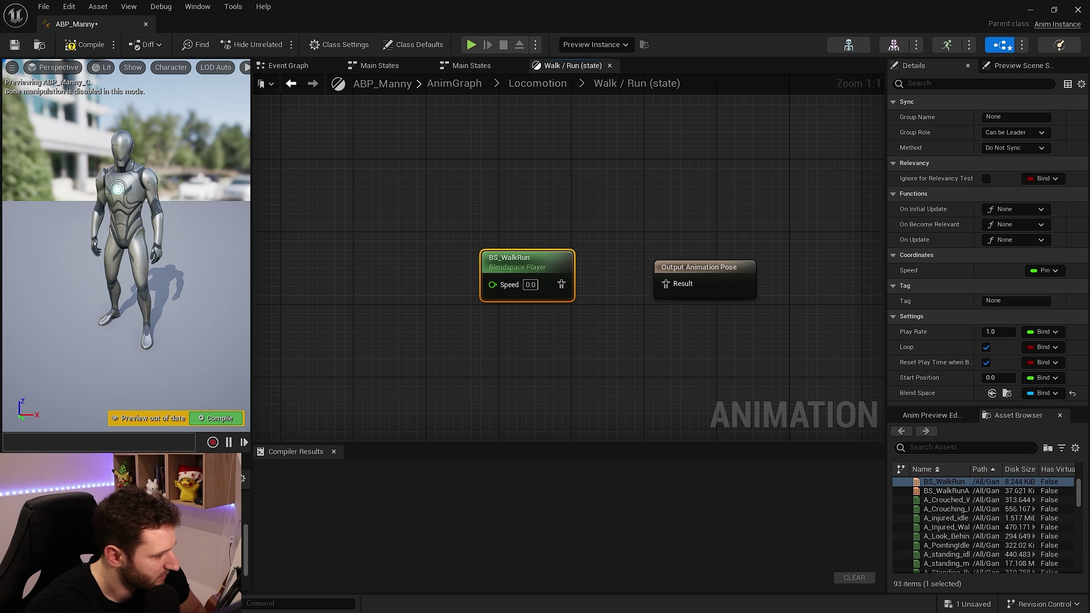
left_click_drag(68, 539, 492, 284, "ctrl")
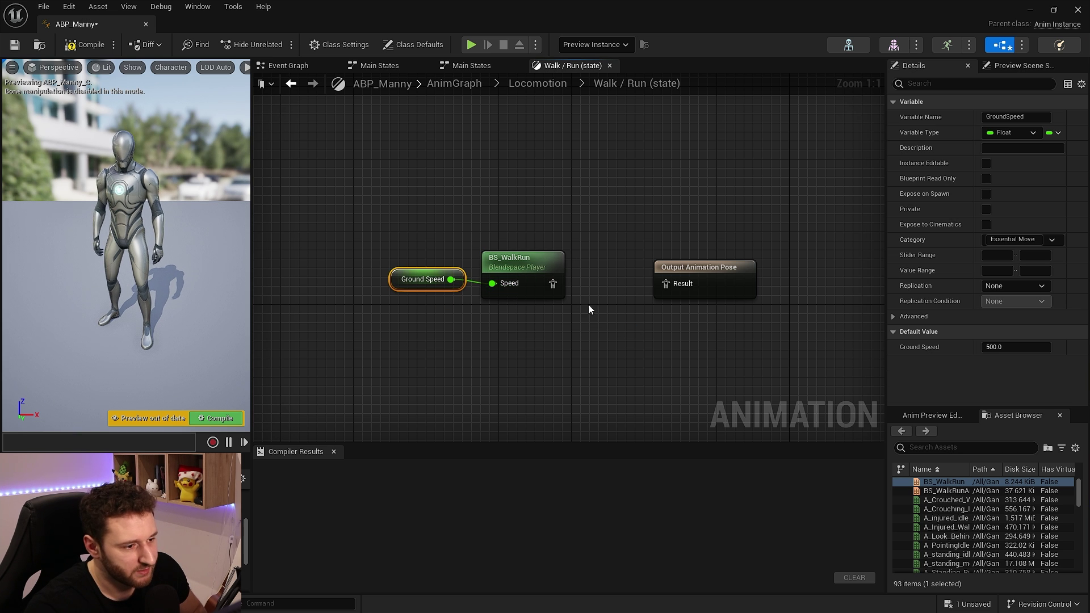
left_click_drag(716, 283, 680, 284)
left_click(493, 292)
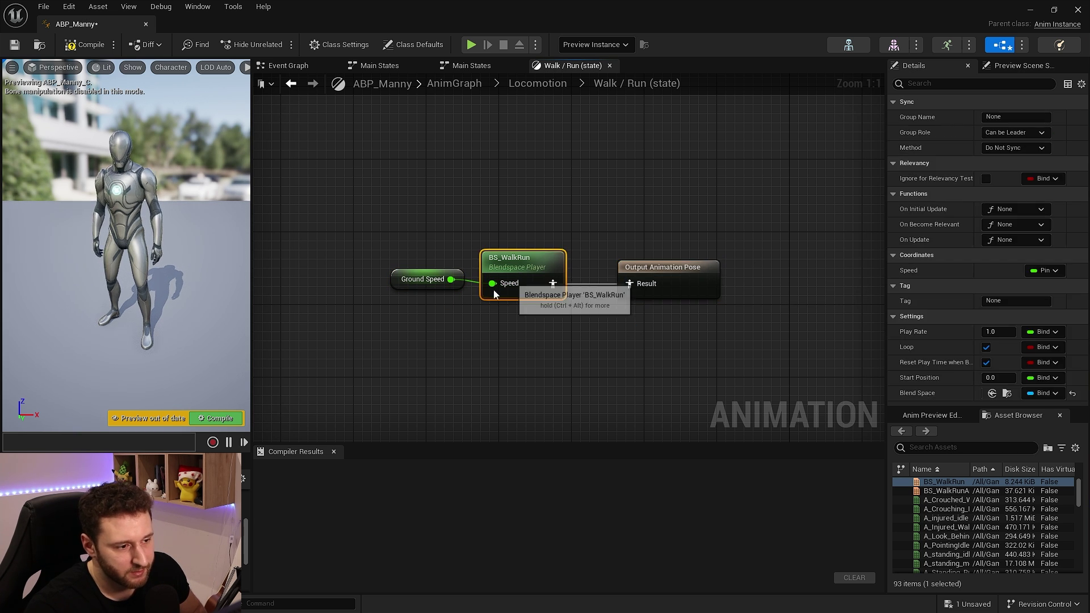
left_click(80, 44)
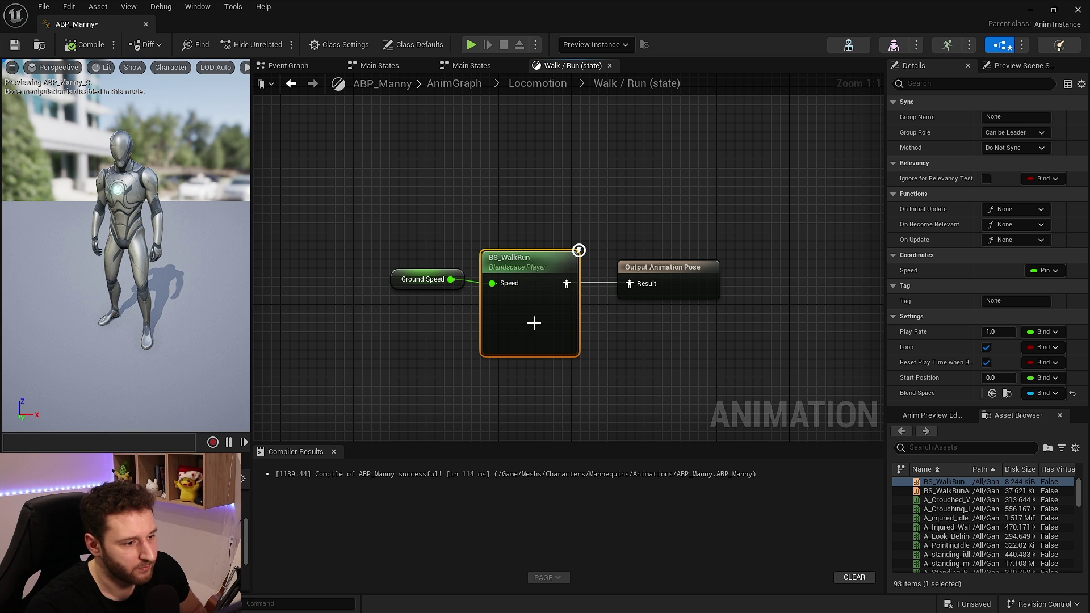
Review the BS_WalkRun blend space, then delete the BS_WalkRun and Ground Speed nodes
double_click(511, 261)
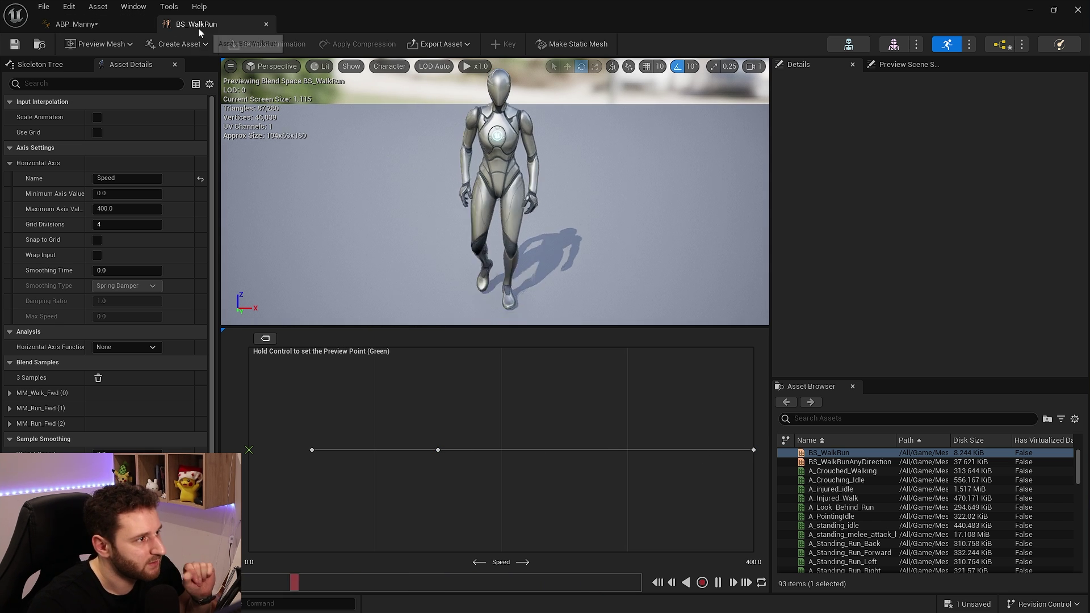
left_click(265, 23)
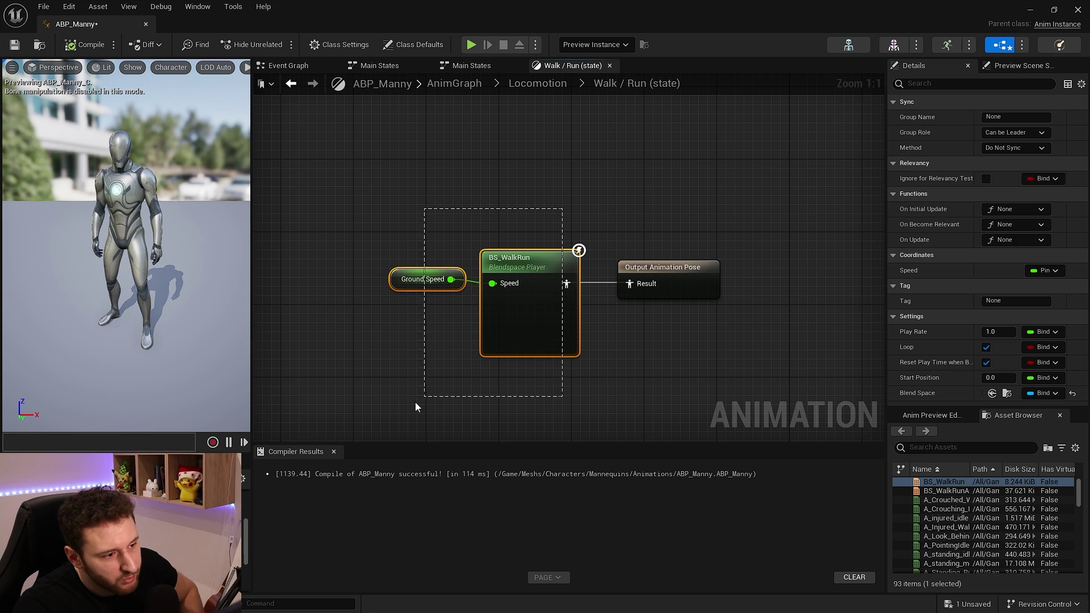
left_click_drag(399, 407, 397, 401)
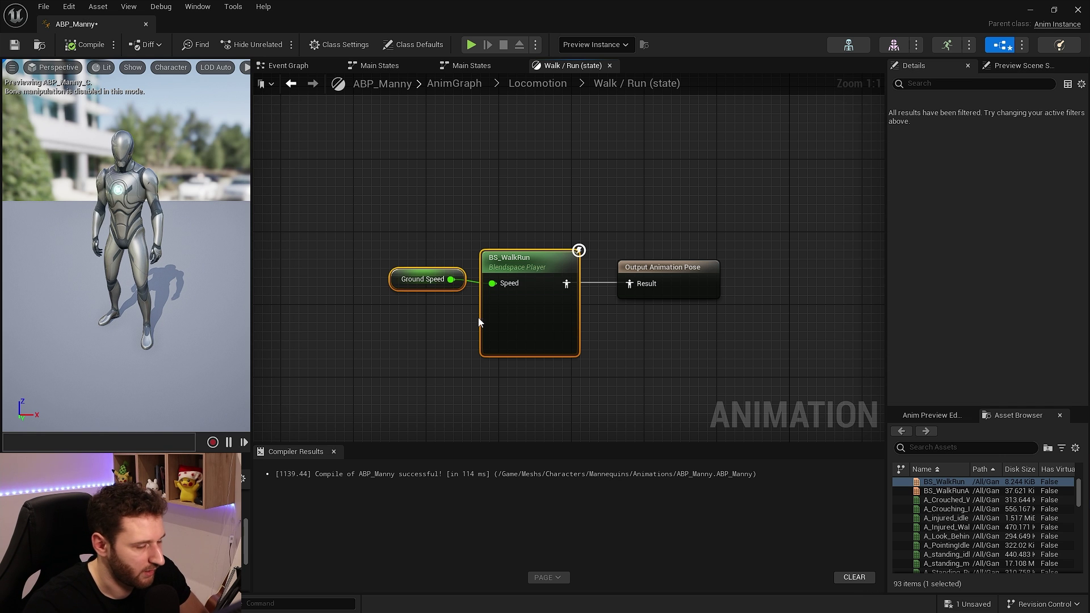
key("Delete")
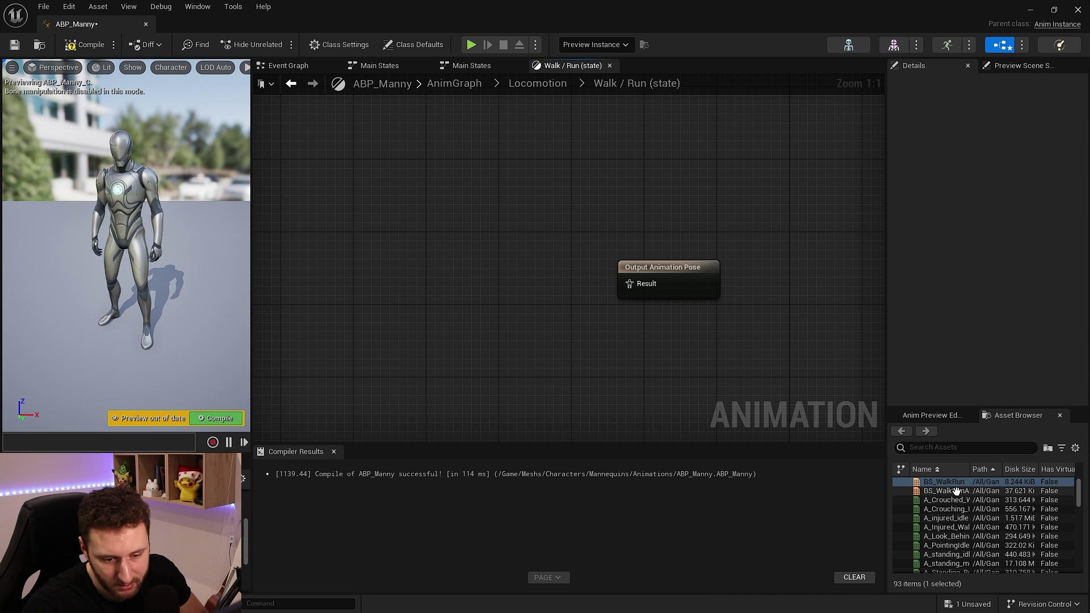
Add BS_WalkRunAnyDirection to the state with Ground Speed and Direction getters as its inputs
left_click_drag(945, 491, 356, 253)
left_click_drag(418, 276, 458, 271)
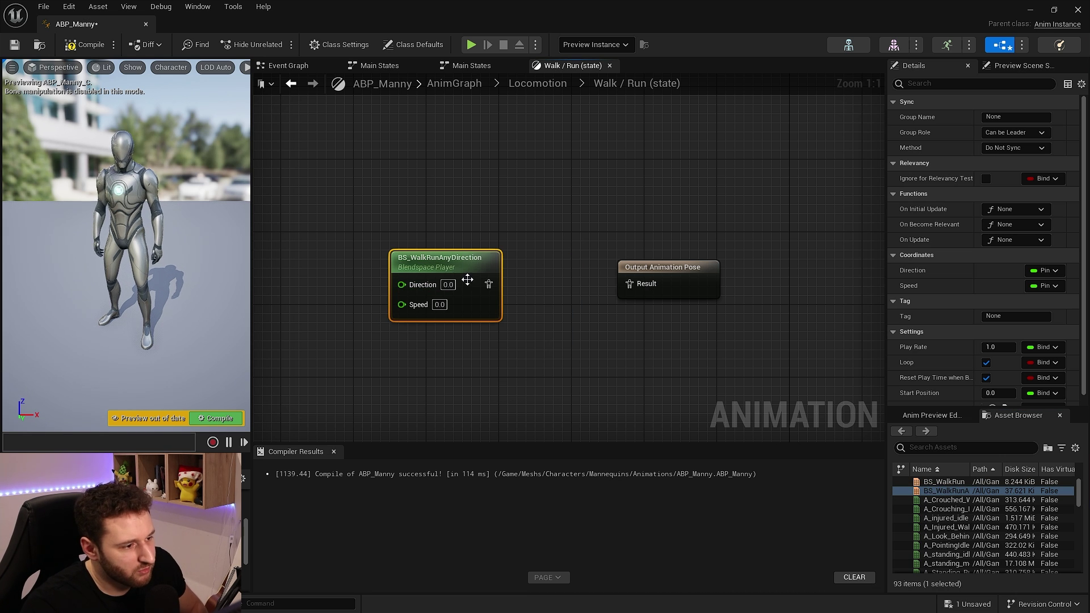
left_click_drag(451, 268, 533, 268)
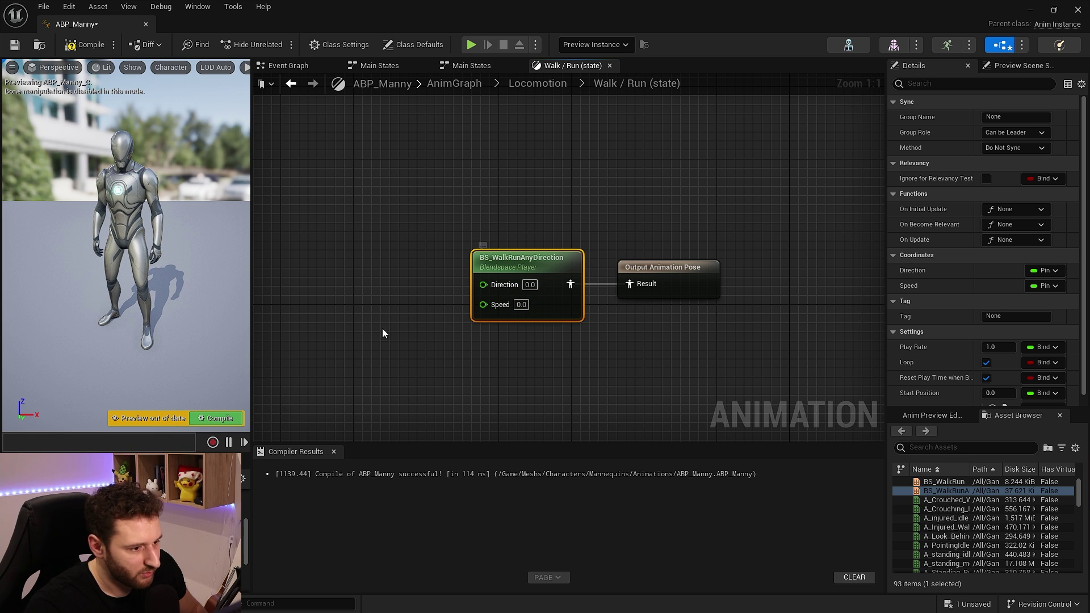
left_click_drag(147, 514, 483, 303)
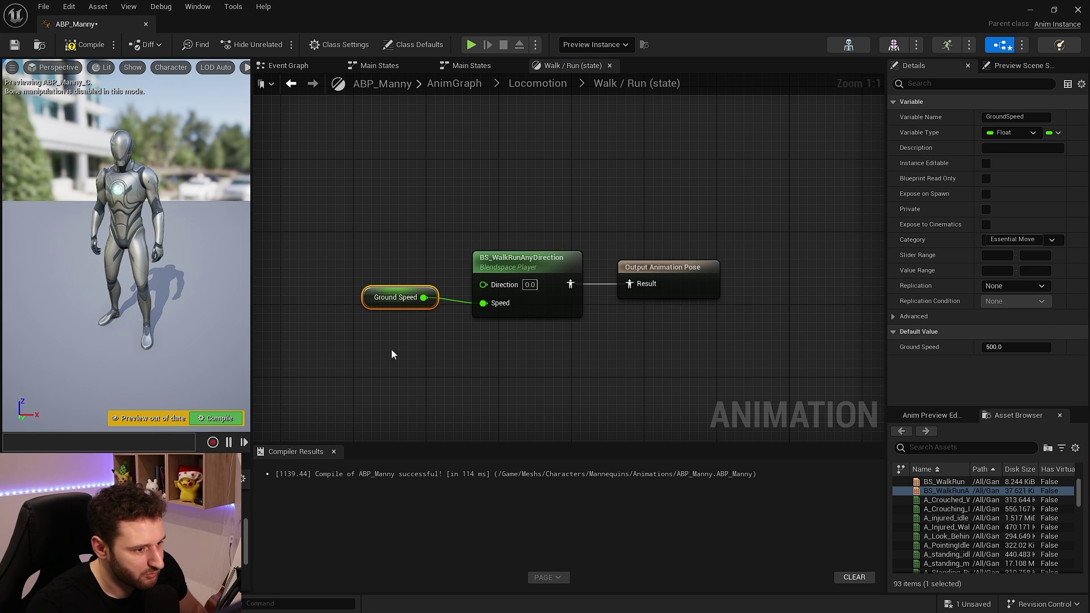
left_click_drag(148, 525, 483, 285)
left_click_drag(415, 283, 406, 274)
Compile and save ABP_Manny, then start a play session in LobbyMap
left_click(84, 44)
left_click(15, 44)
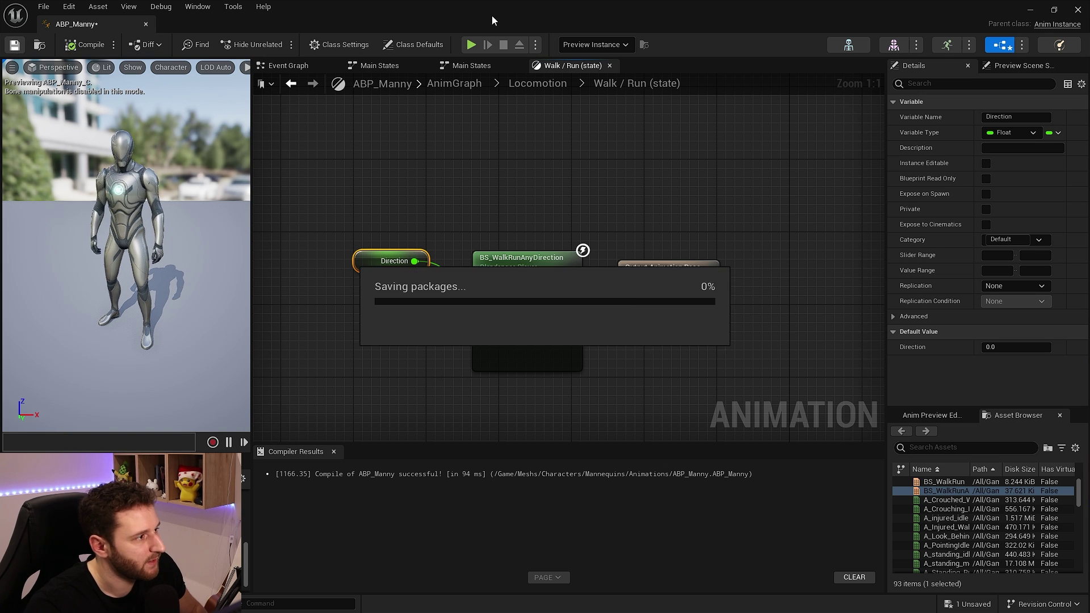
key("alt+Tab")
left_click(277, 44)
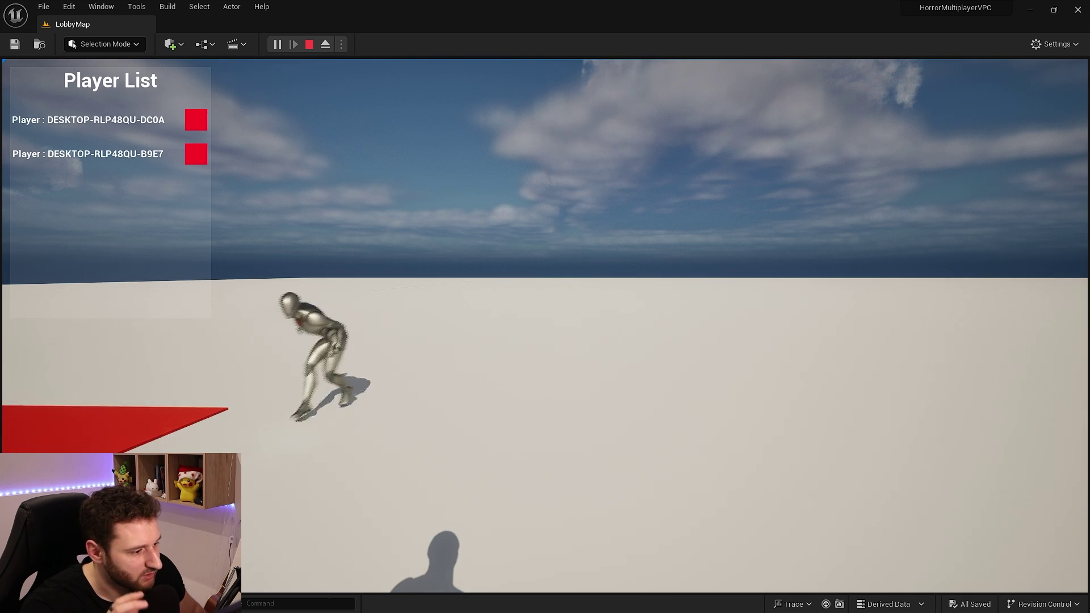
Return to the play session window to test the directional walk and run blending
key("alt+Tab")
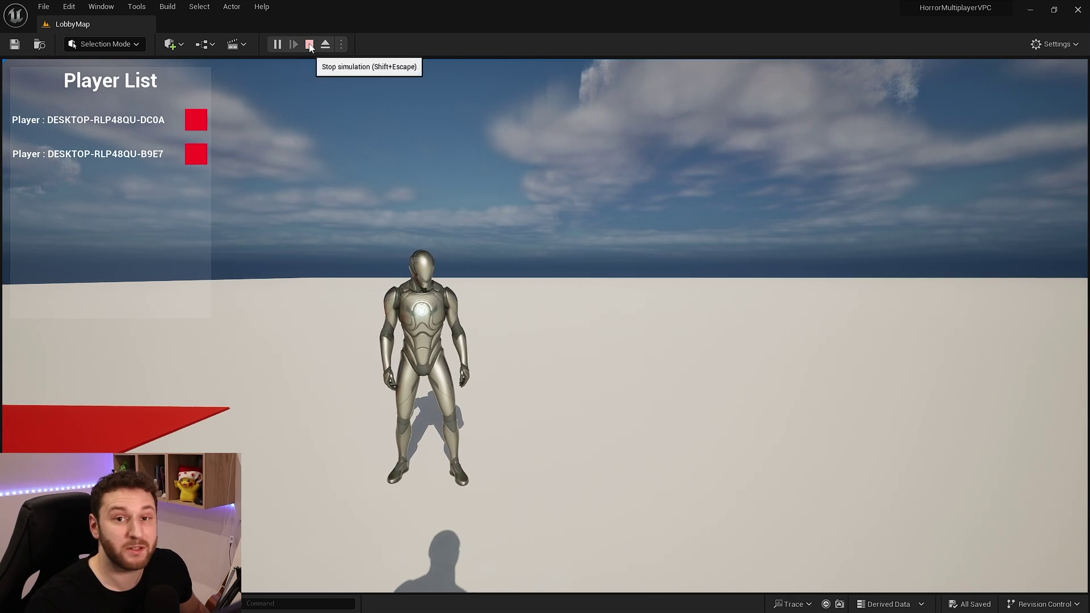